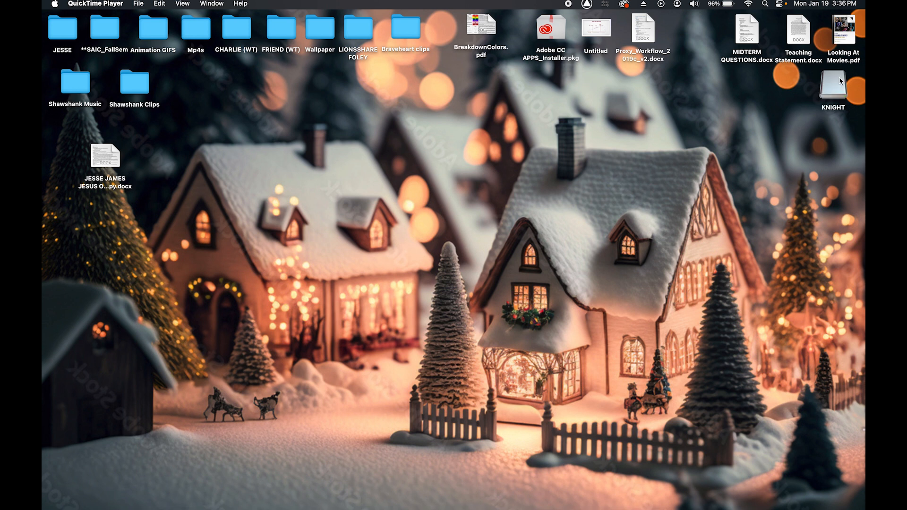
- Move the KNIGHT drive icon to the middle of the desktop and briefly open the drive to view its contents
left_click_drag(832, 84, 444, 182)
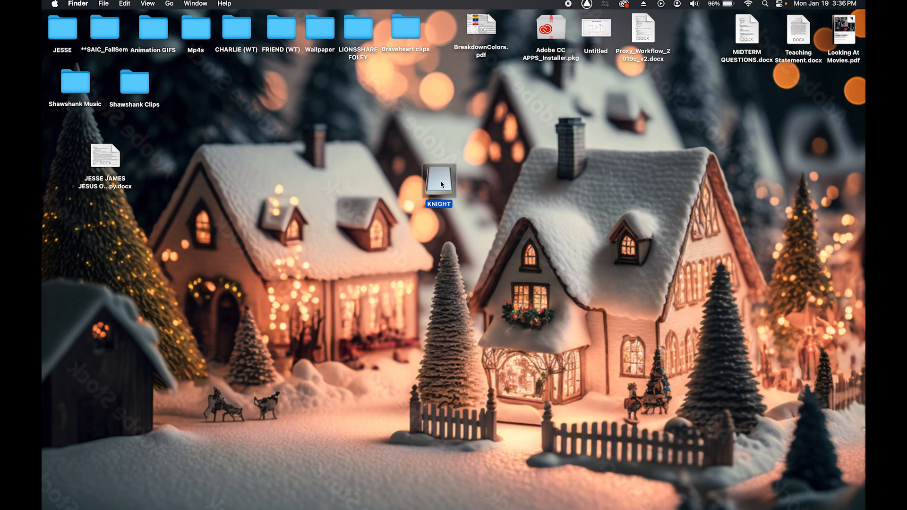
double_click(441, 184)
left_click_drag(438, 92, 422, 124)
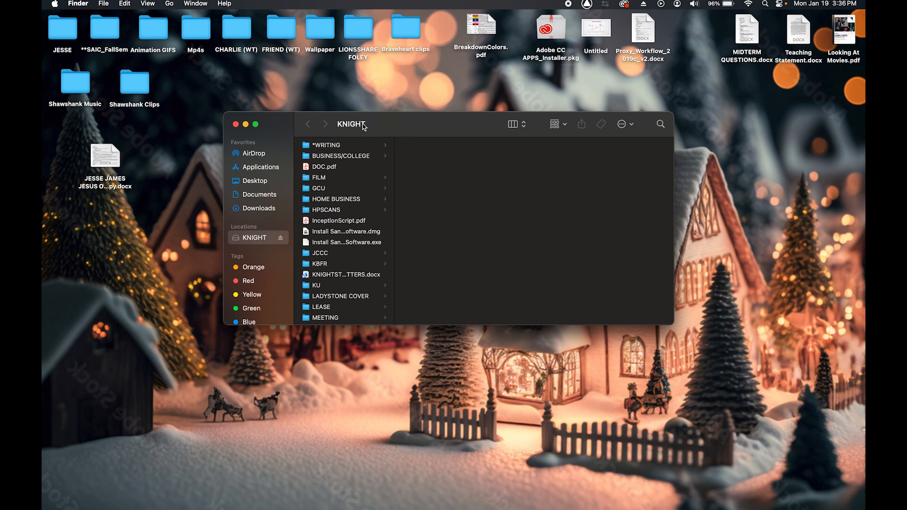
left_click(236, 125)
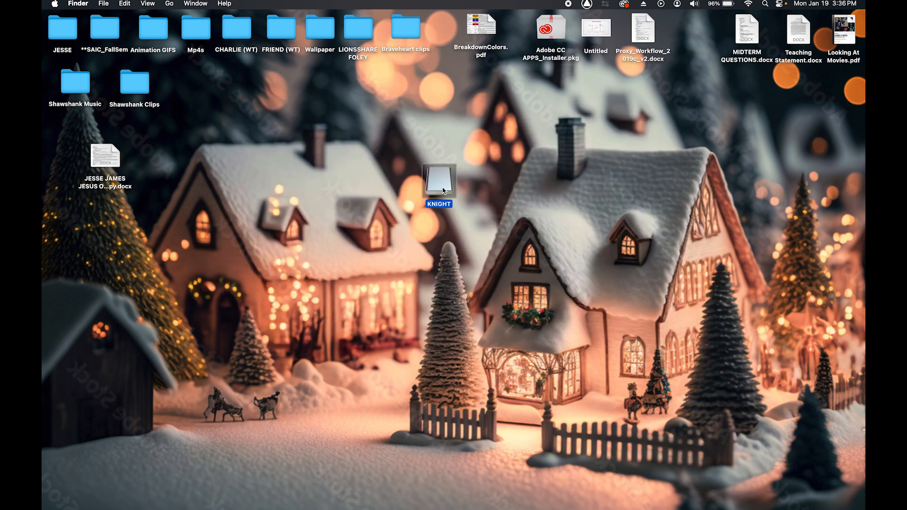
- Open a Finder window and go to the MockFilm folder on the KNIGHT drive
left_click(200, 498)
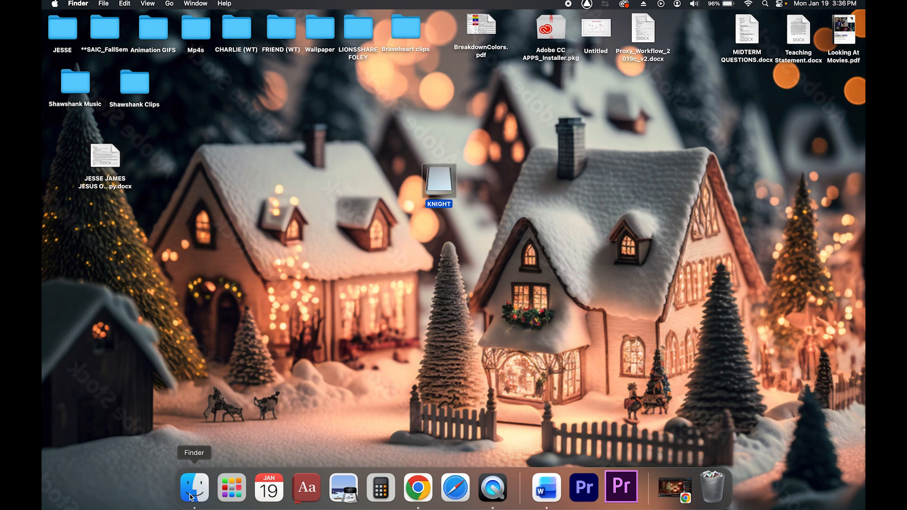
left_click_drag(542, 270, 429, 254)
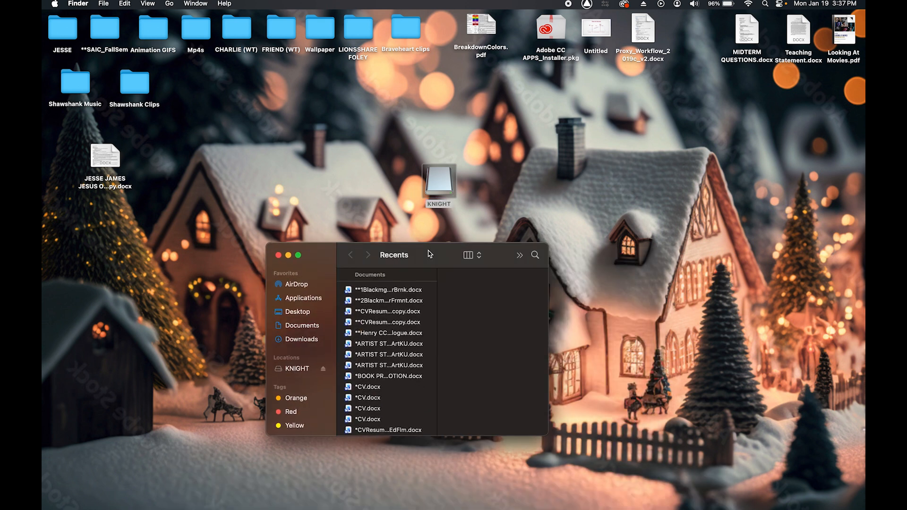
left_click(298, 372)
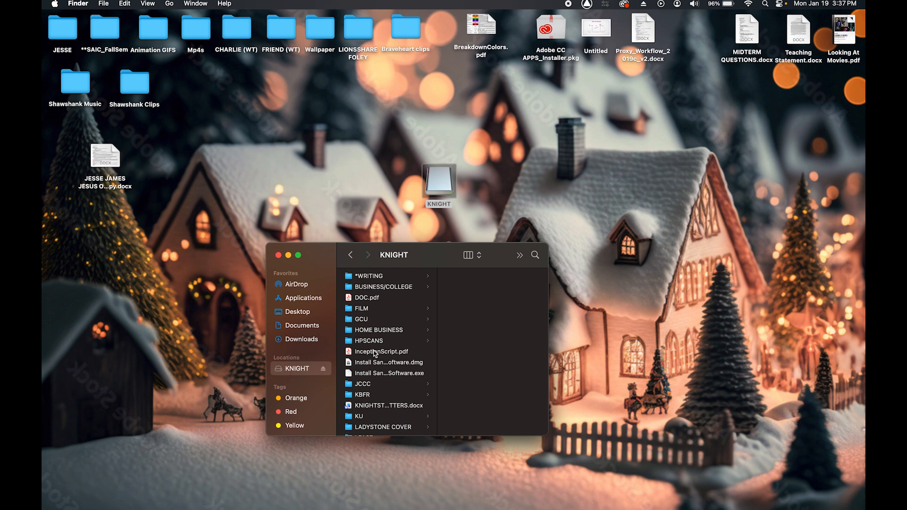
scroll(375, 353, "down", 3)
scroll(375, 353, "down", 4)
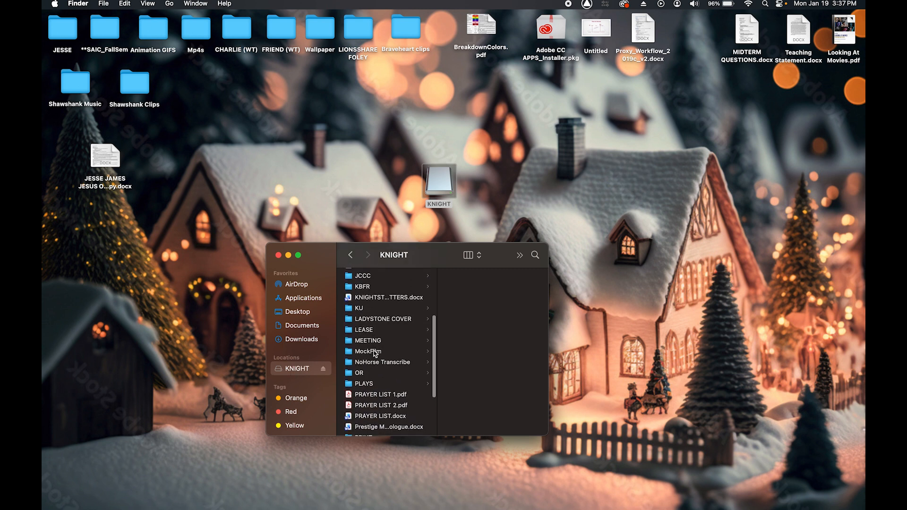
left_click(361, 343)
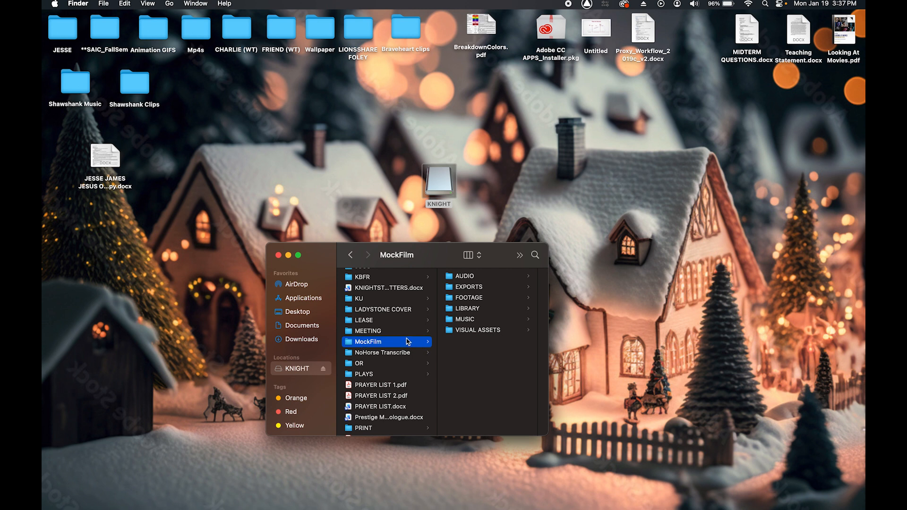
- Look through the AUDIO, EXPORTS, FOOTAGE, LIBRARY, MUSIC and VISUAL ASSETS subfolders of MockFilm
left_click(458, 279)
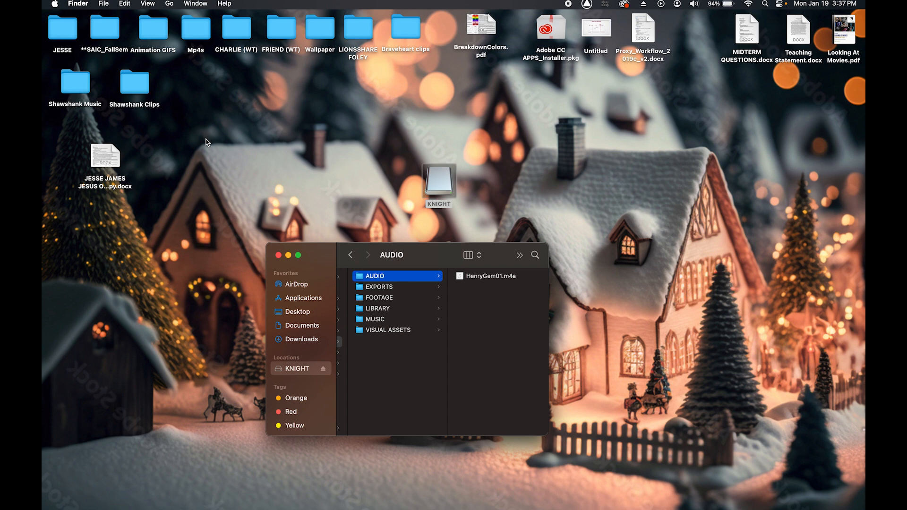
left_click(382, 290)
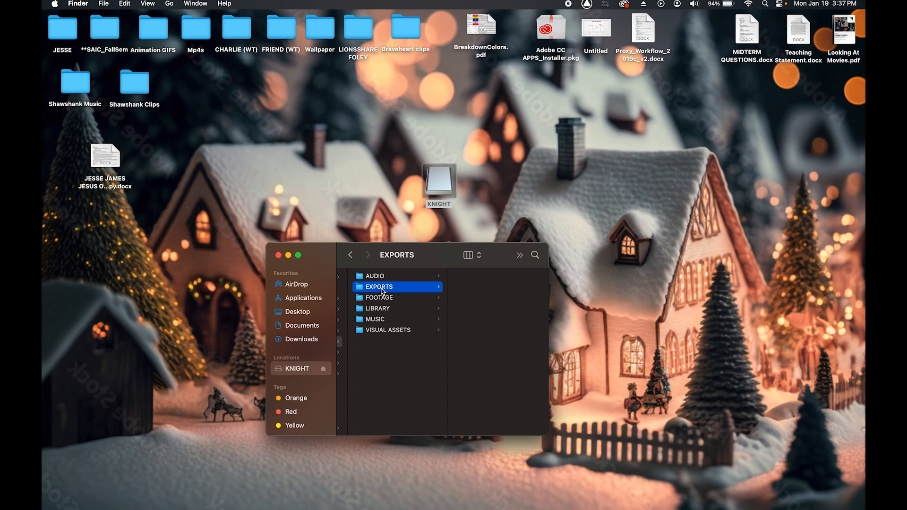
left_click(389, 300)
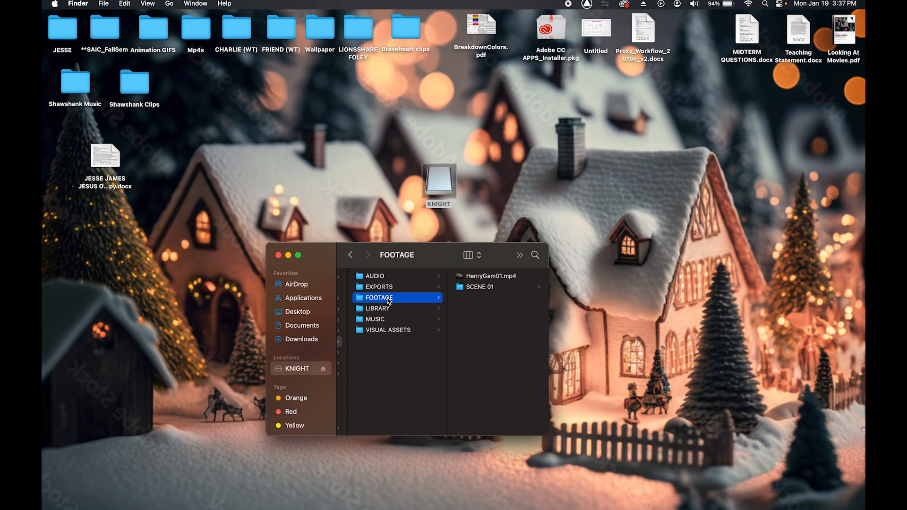
left_click(391, 309)
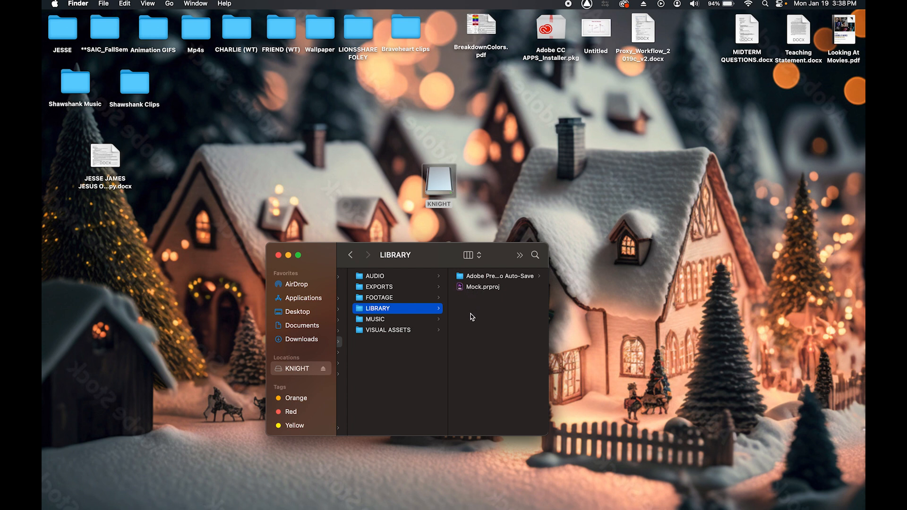
left_click(391, 322)
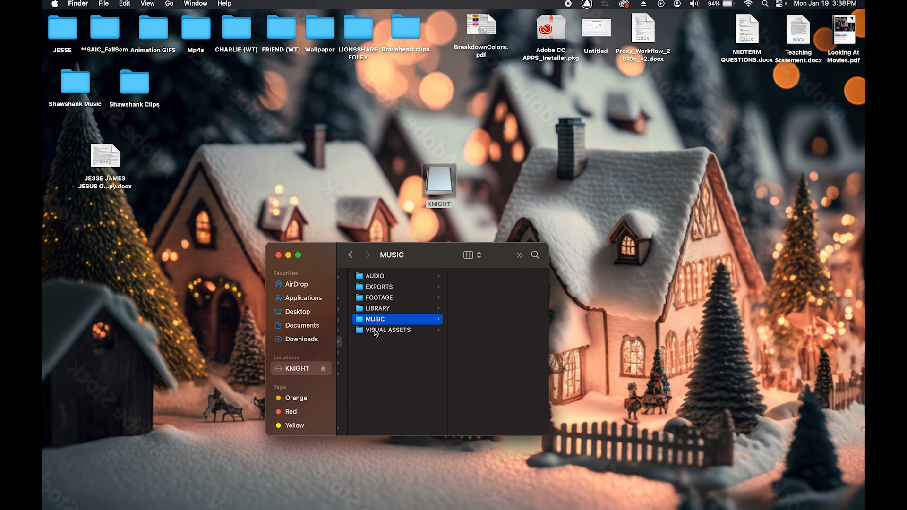
left_click(398, 331)
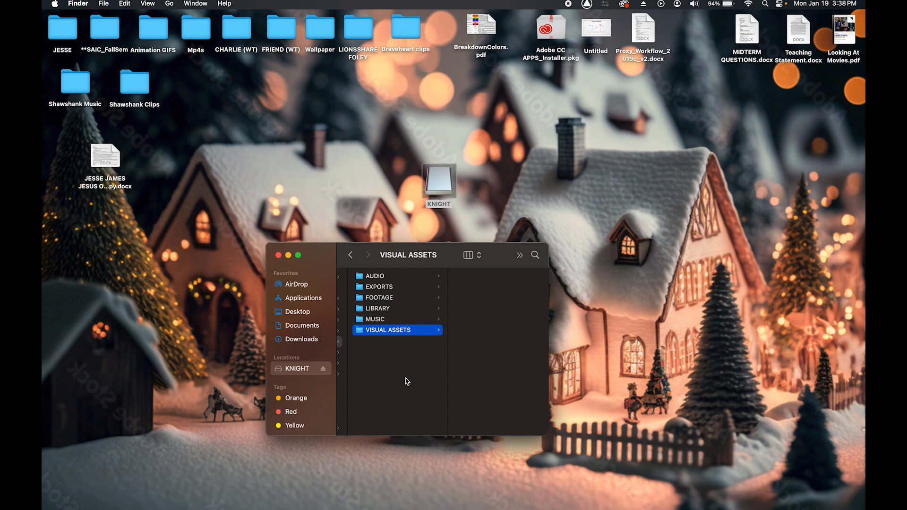
scroll(378, 371, "left", 3)
scroll(378, 372, "right", 3)
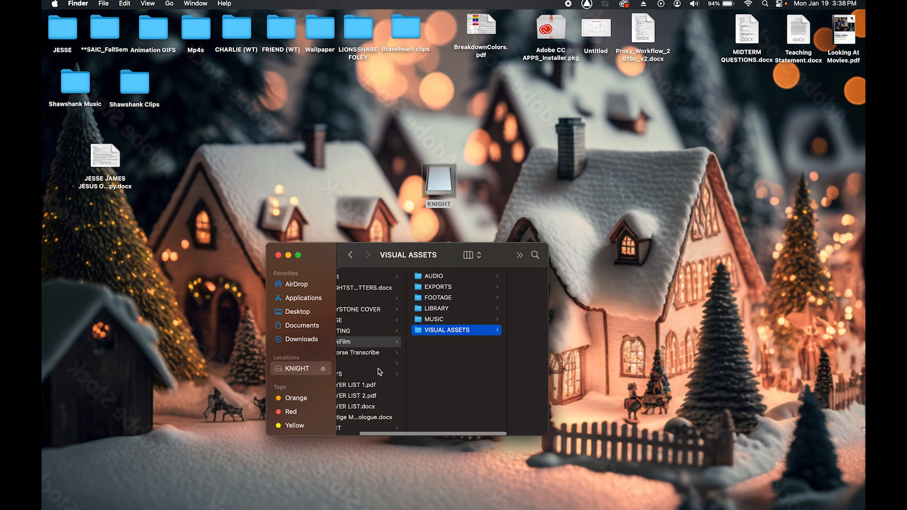
- Inspect the HenryGem01.mp4 clip in the FOOTAGE folder and show the contents of the LIBRARY folder
left_click(403, 298)
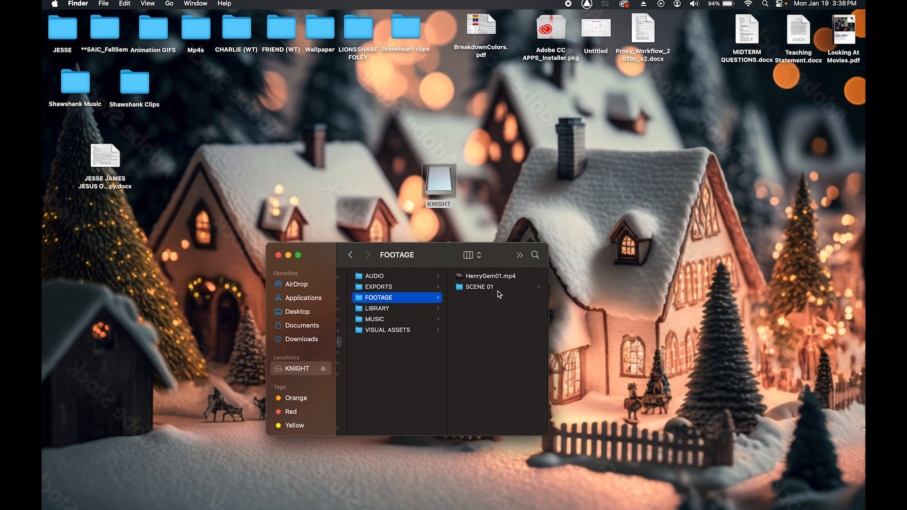
left_click(477, 278)
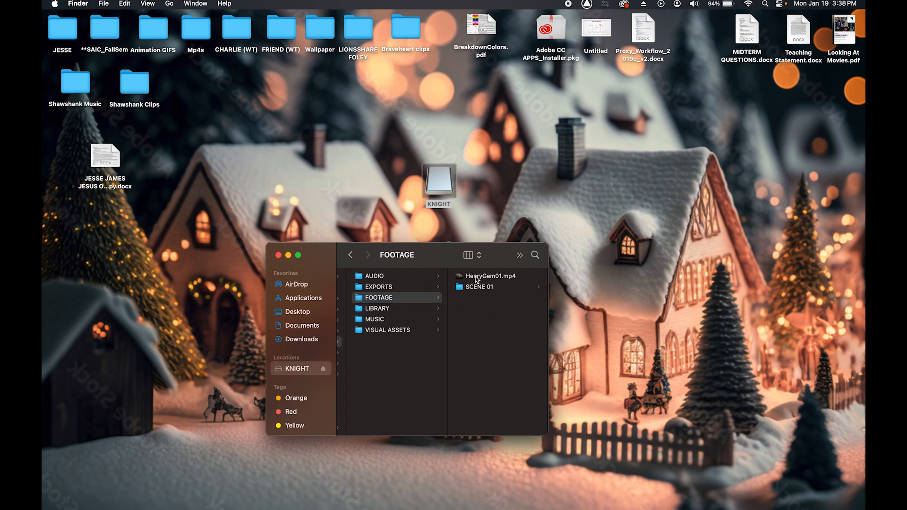
scroll(396, 315, "left", 5)
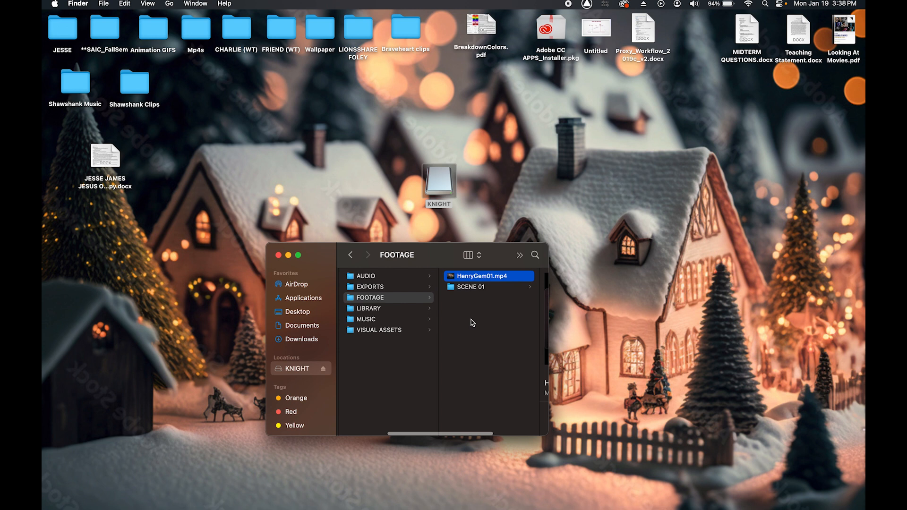
scroll(472, 323, "left", 2)
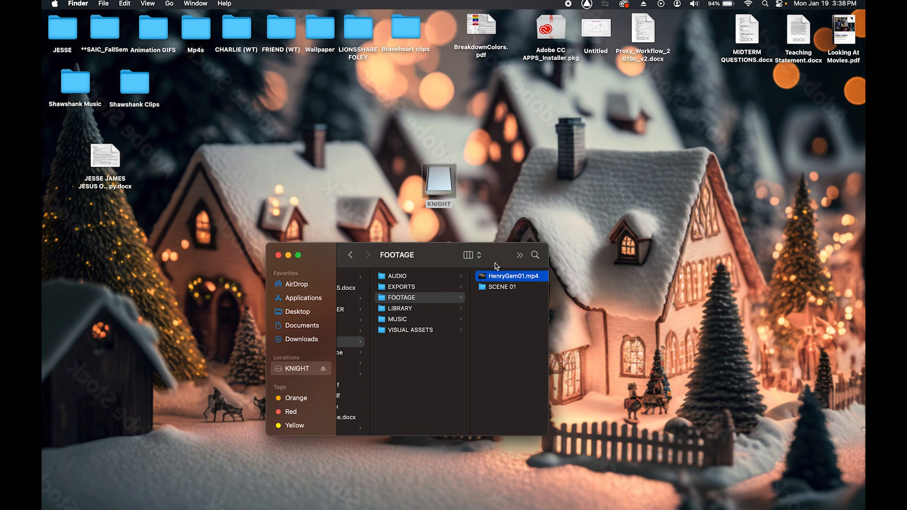
left_click(420, 310)
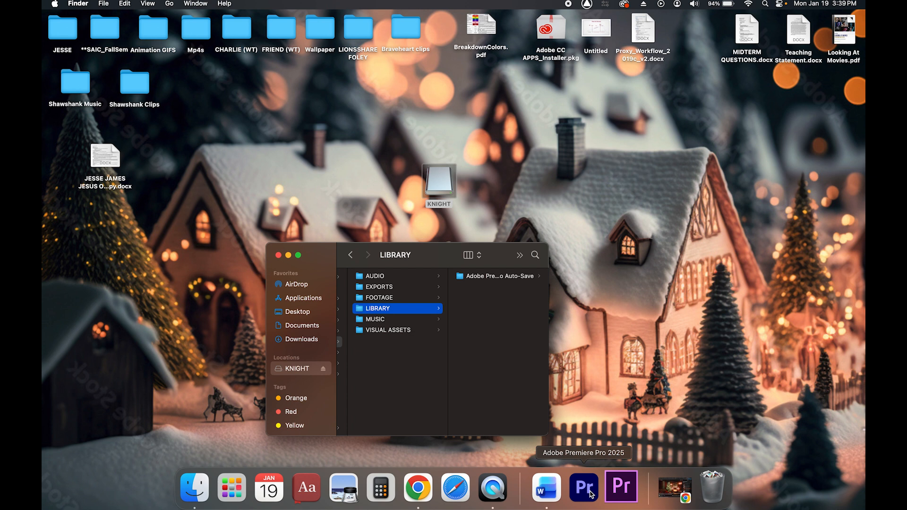
- Launch Adobe Premiere Pro 2025 and start a new project named MockFilm
left_click(591, 494)
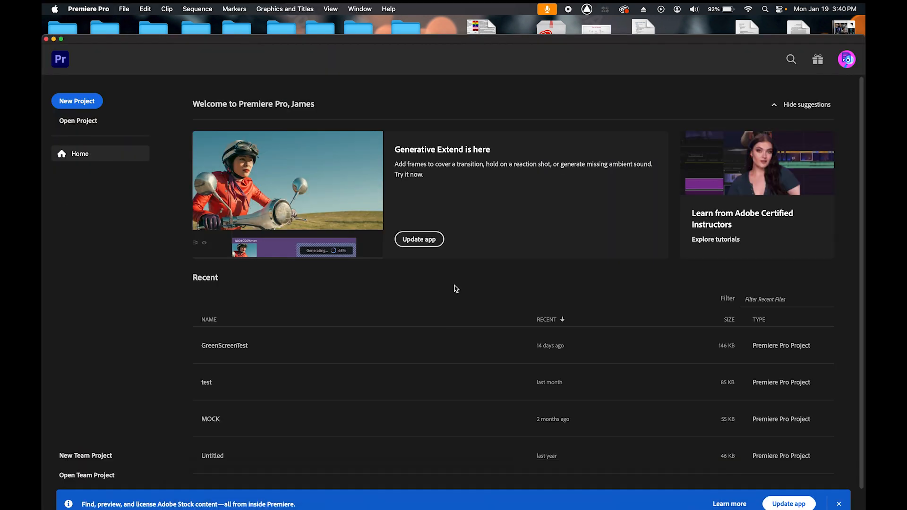
left_click_drag(169, 40, 170, 28)
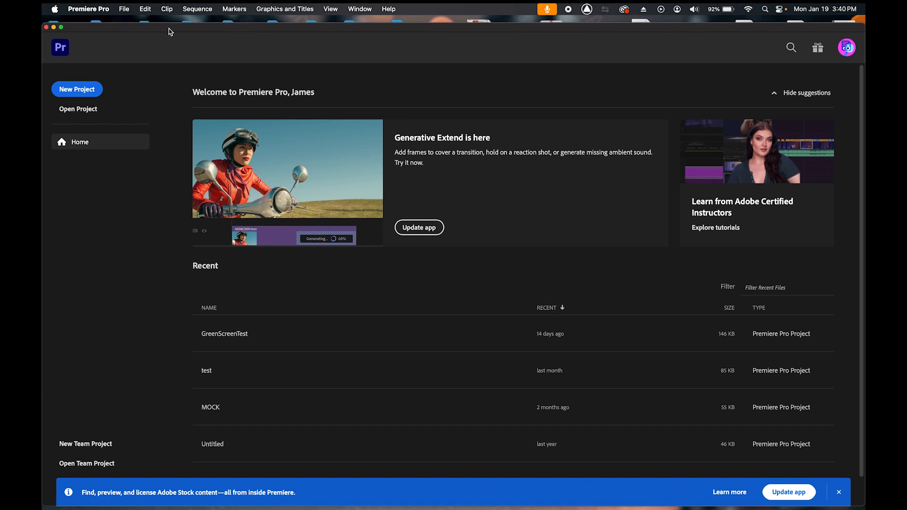
left_click(78, 94)
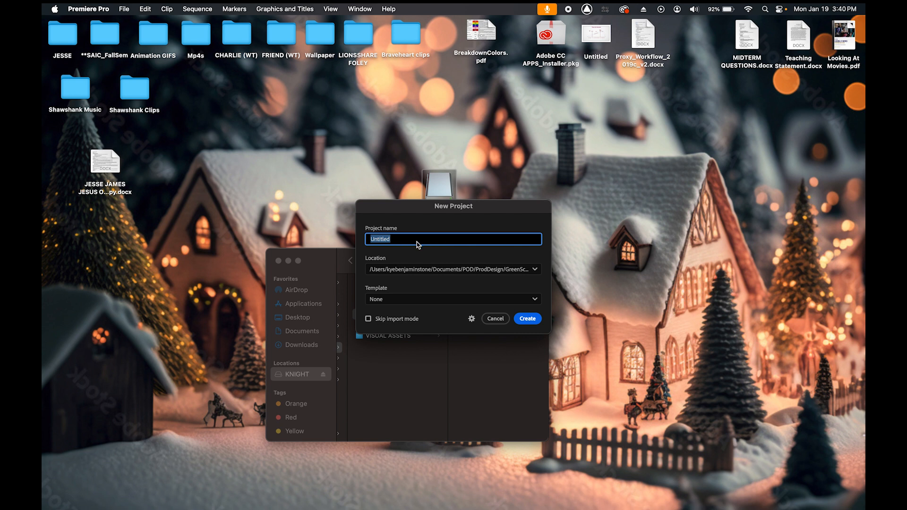
type("M")
type("ock")
type("Sim")
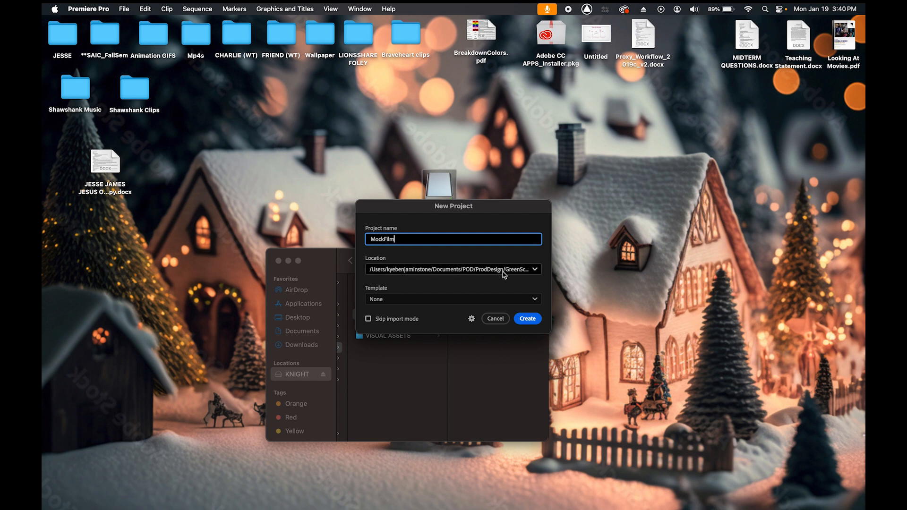
- Set the project location to the LIBRARY folder inside MockFilm on the KNIGHT drive and create the project
left_click(533, 272)
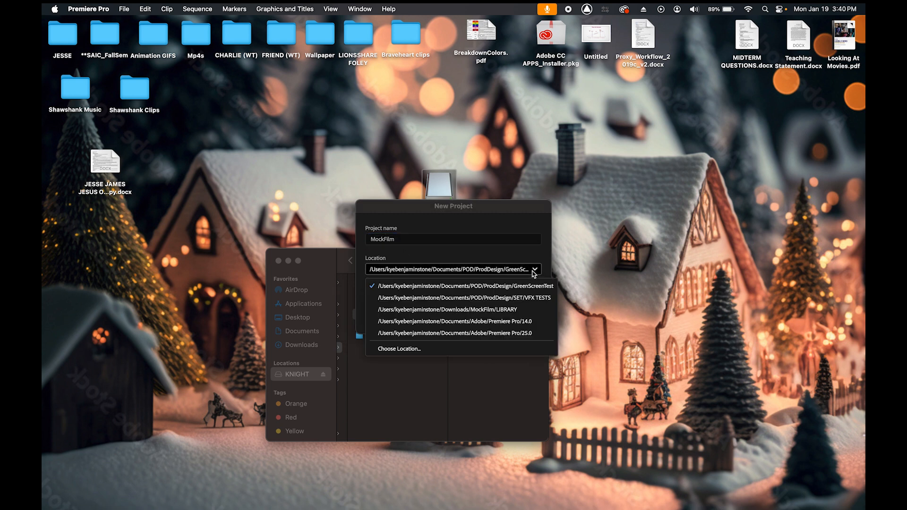
left_click(443, 350)
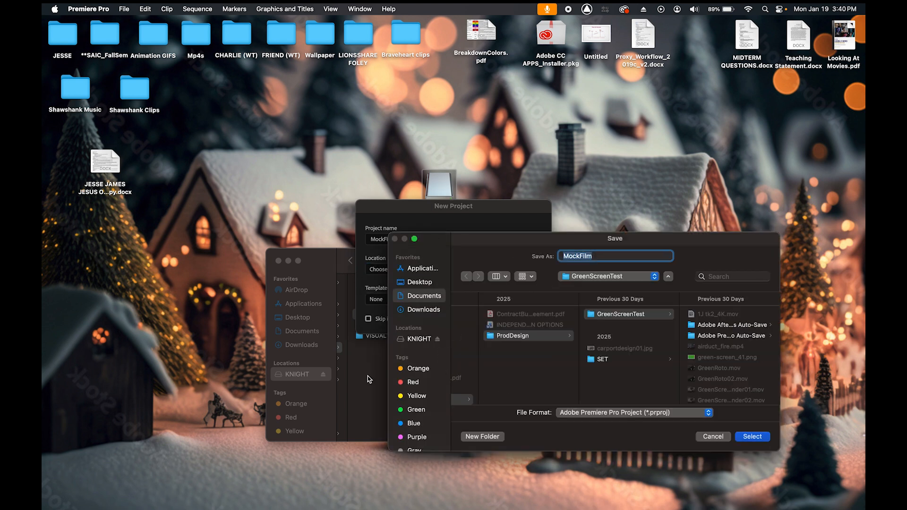
left_click(419, 340)
scroll(480, 345, "down", 5)
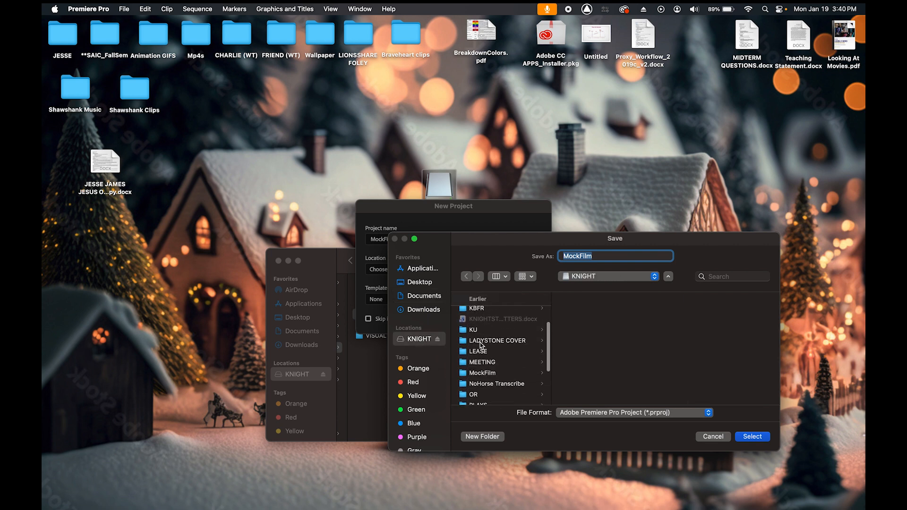
scroll(480, 345, "down", 3)
left_click(485, 348)
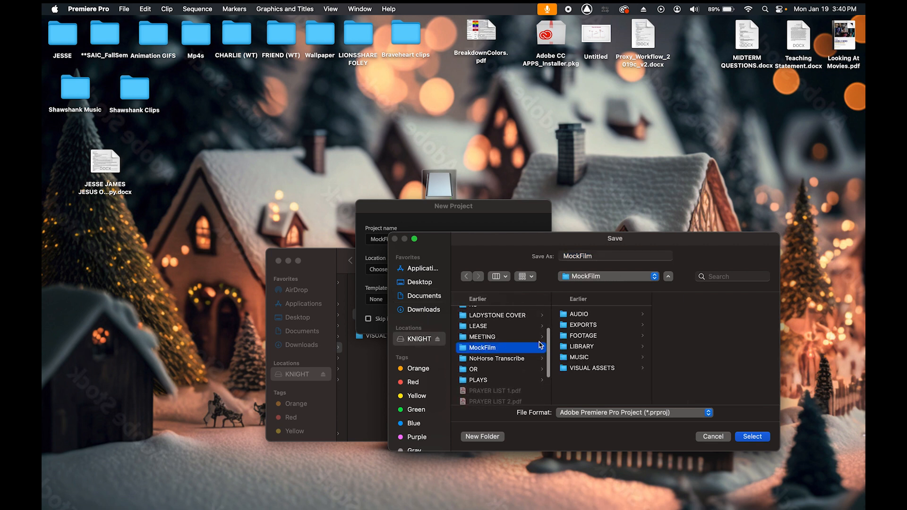
left_click(595, 347)
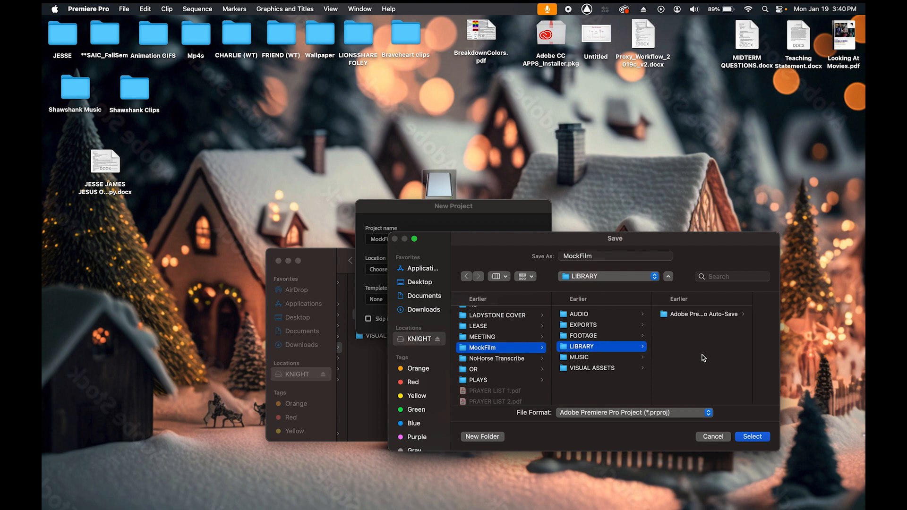
left_click(751, 437)
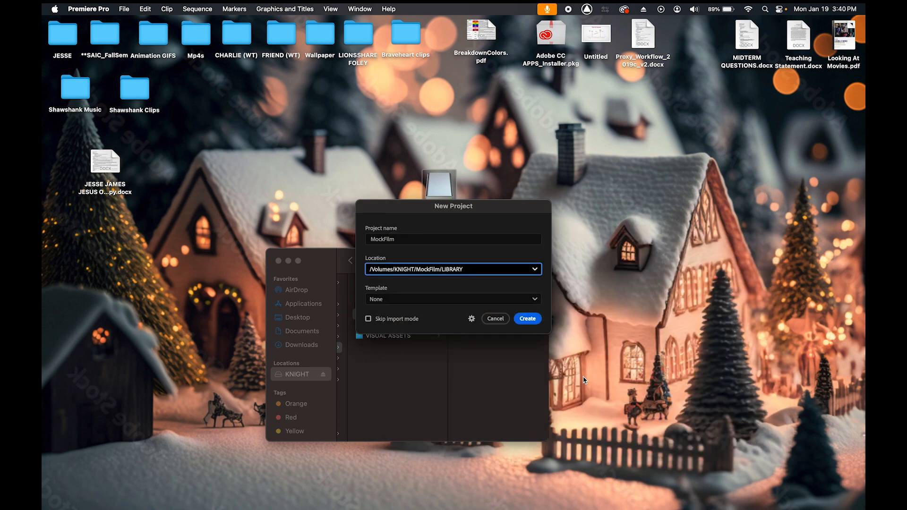
left_click(524, 323)
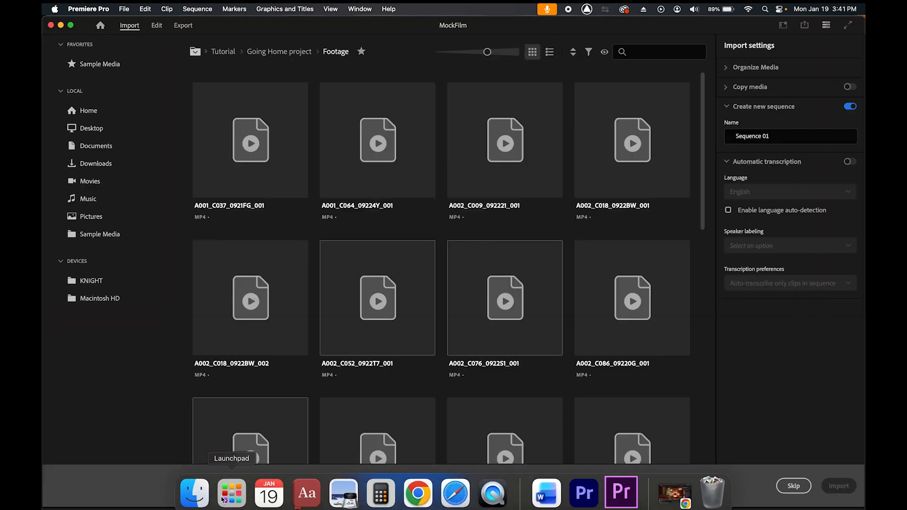
- Check the LIBRARY folder in Finder for the project file, and switch back to Premiere Pro's Edit workspace without importing media
left_click(203, 494)
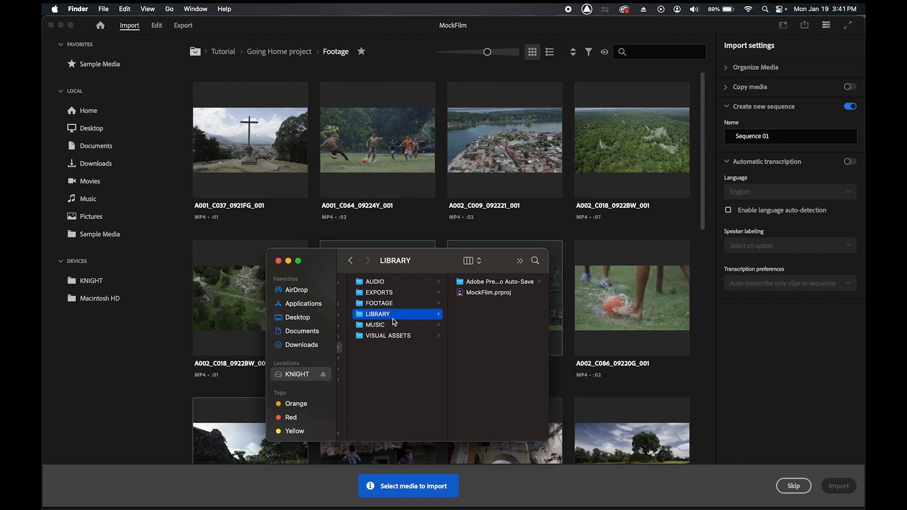
left_click(323, 32)
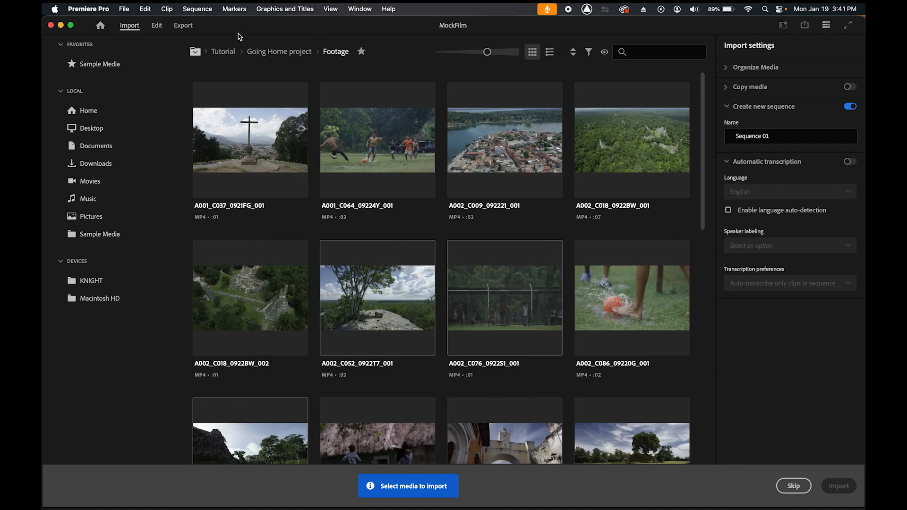
left_click(158, 27)
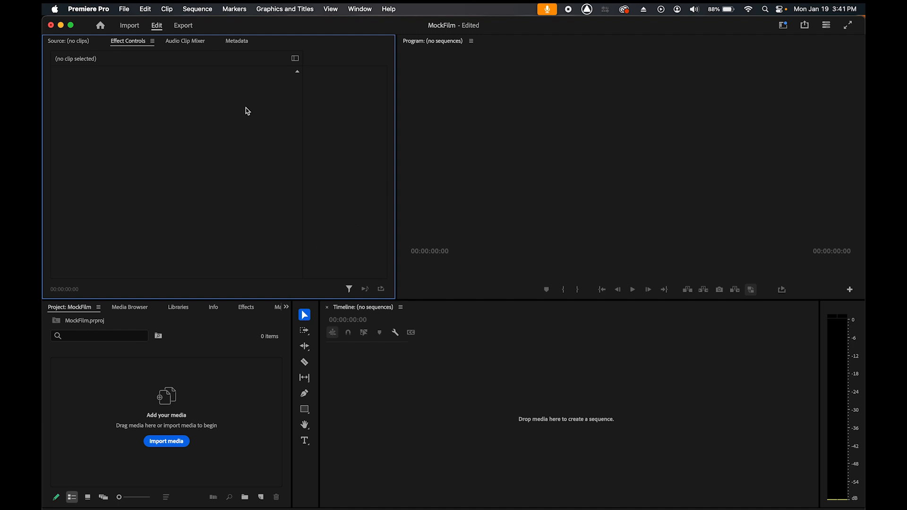
left_click(500, 442)
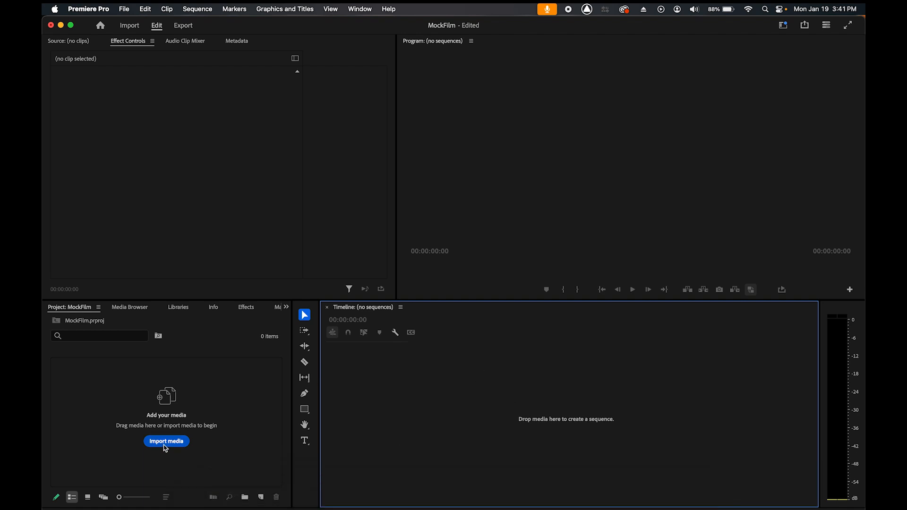
- Import HenryGem01.mp4 from the FOOTAGE folder in Finder into the Premiere Pro project
left_click(195, 493)
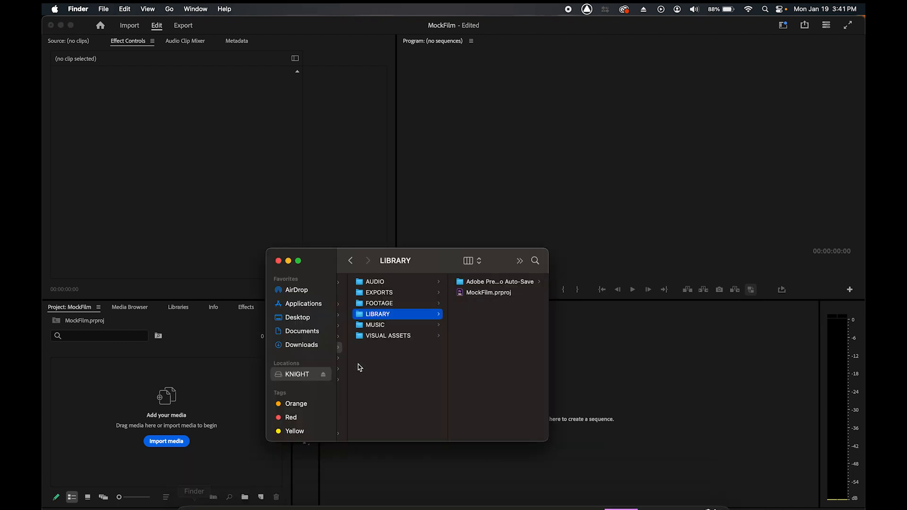
left_click(395, 304)
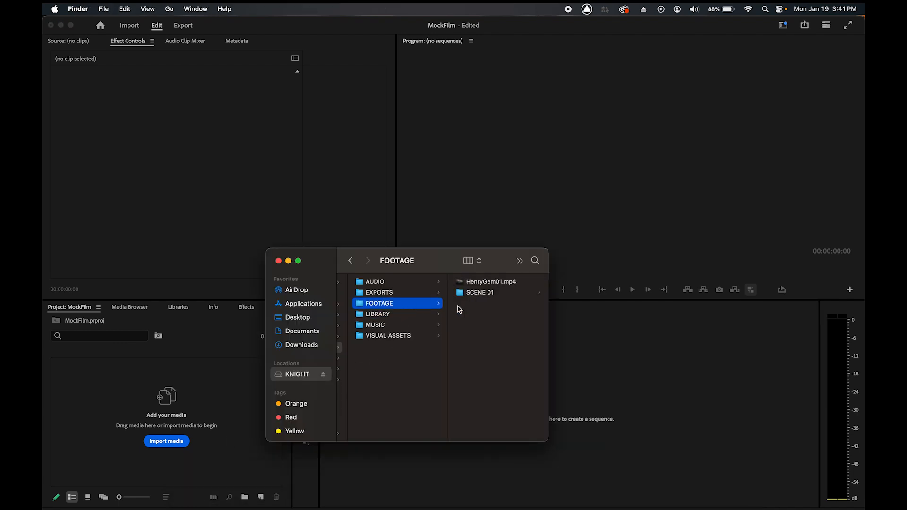
left_click(482, 283)
left_click_drag(399, 283, 169, 431)
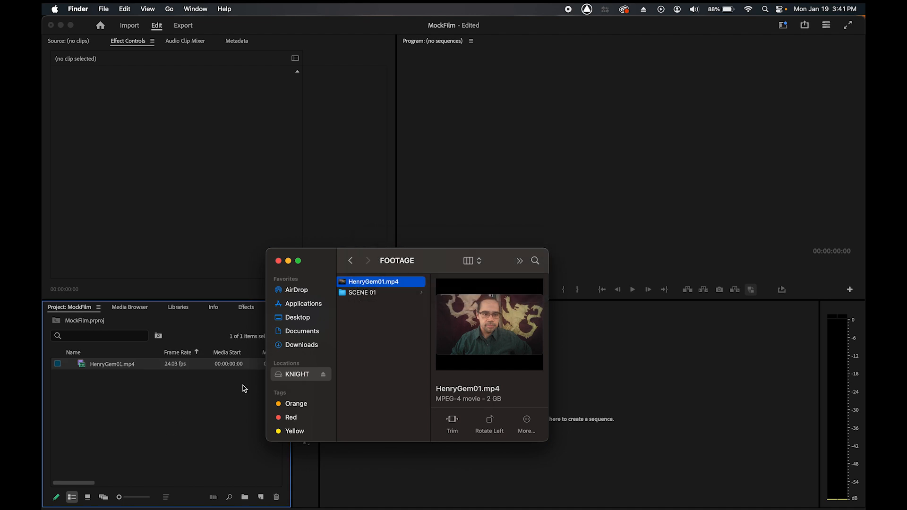
- Import HenryGem01.m4a from the AUDIO folder in Finder into the project and return to Premiere Pro
scroll(375, 340, "left", 3)
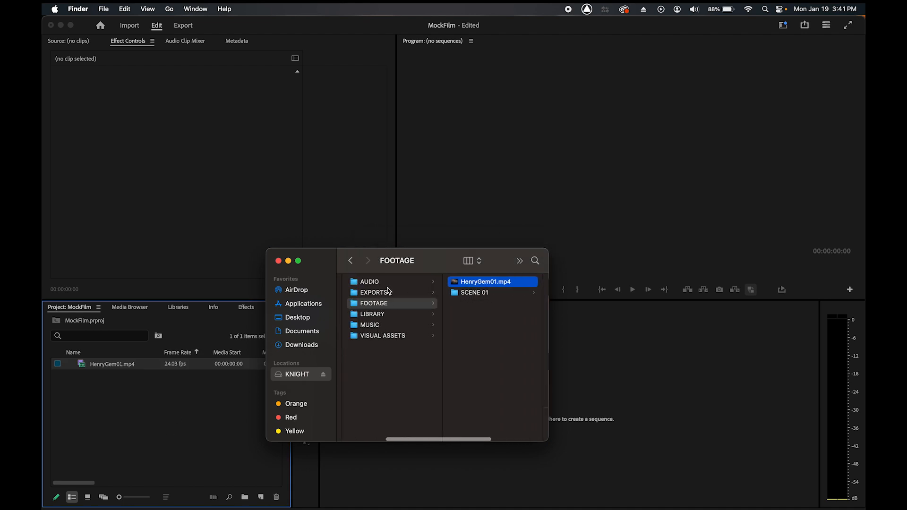
left_click(386, 284)
left_click_drag(470, 284, 160, 439)
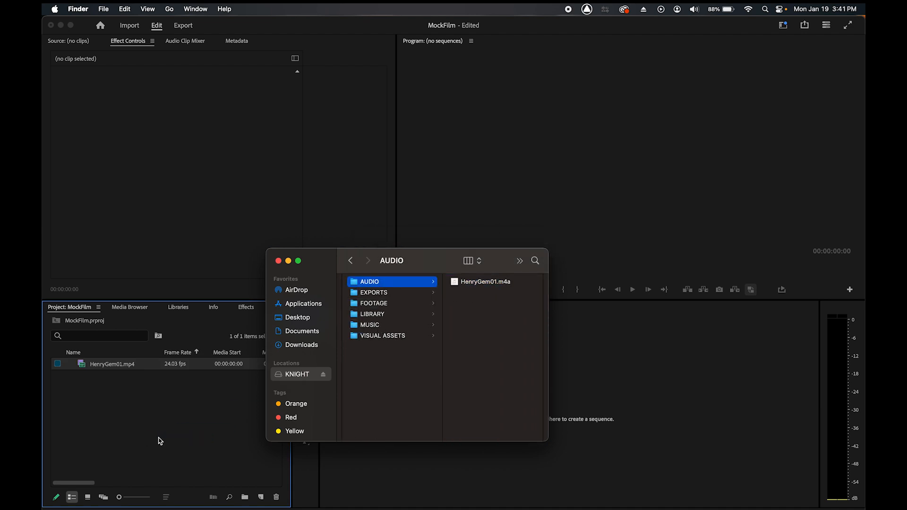
left_click(160, 441)
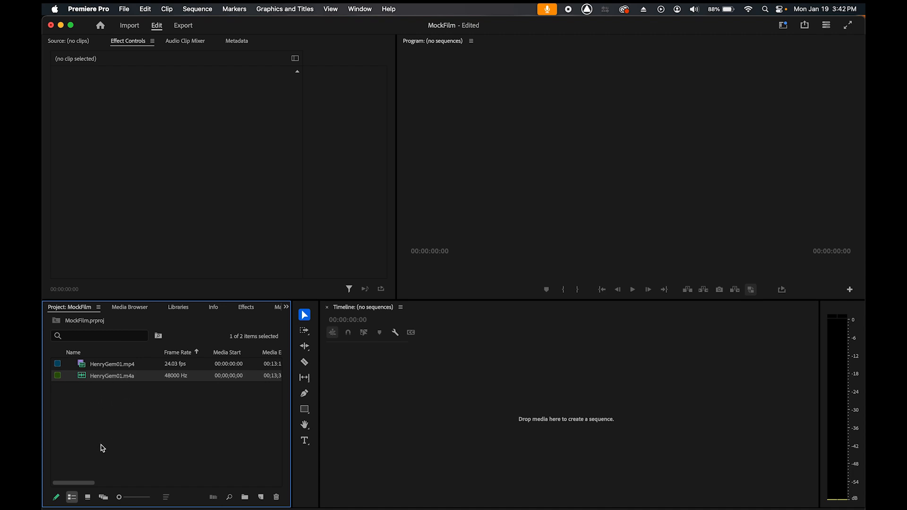
- Bring up the film folders in Finder for reference and return to Premiere Pro
mouse_move(228, 491)
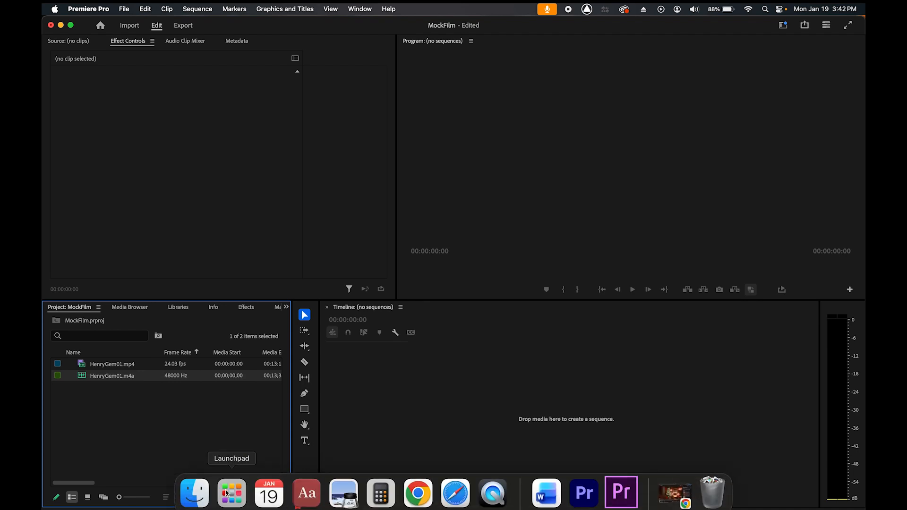
left_click(195, 492)
left_click(245, 419)
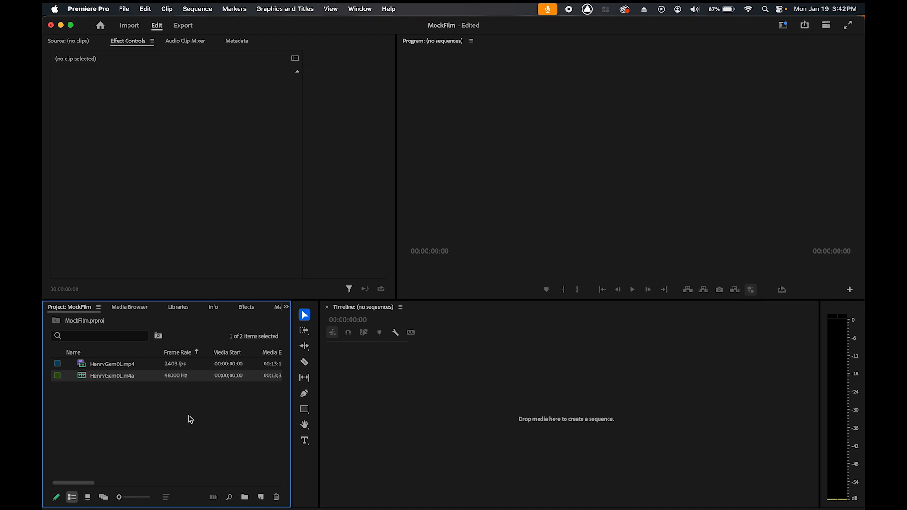
- Create a project bin named VIDEO
key("super+b")
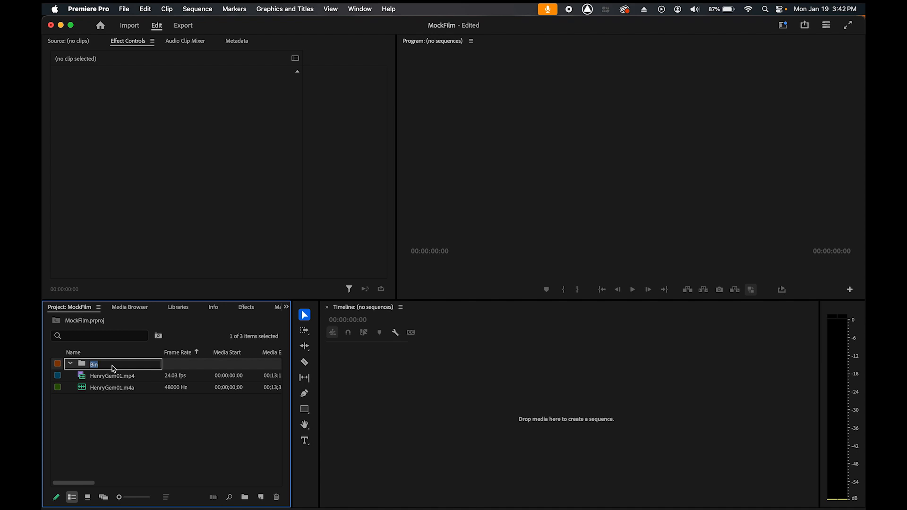
type("Video")
key("BackSpace")
key("BackSpace")
key("BackSpace")
type("DEO")
left_click(108, 411)
- Create three more project bins named AUDIO, VIS ASSETS and MUSIC at the same level as the VIDEO bin
key("super+b")
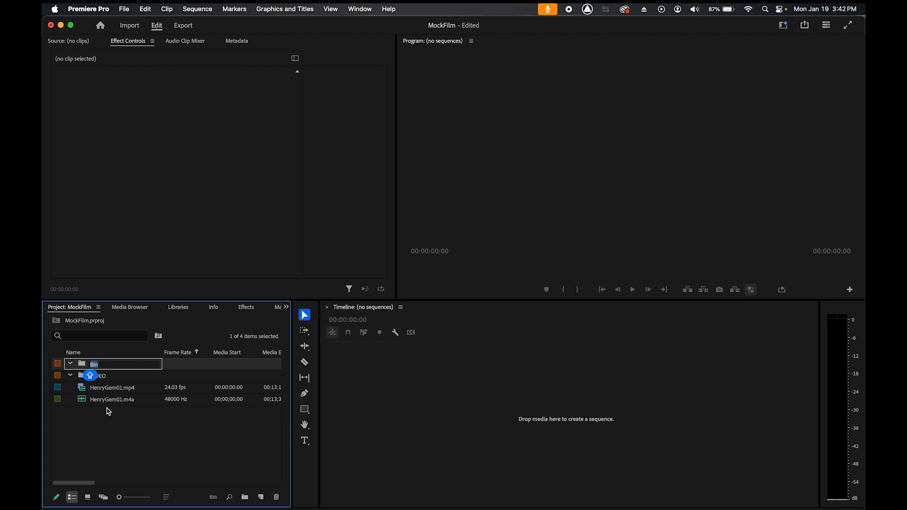
type("AUDIO")
left_click(108, 437)
key("super+b")
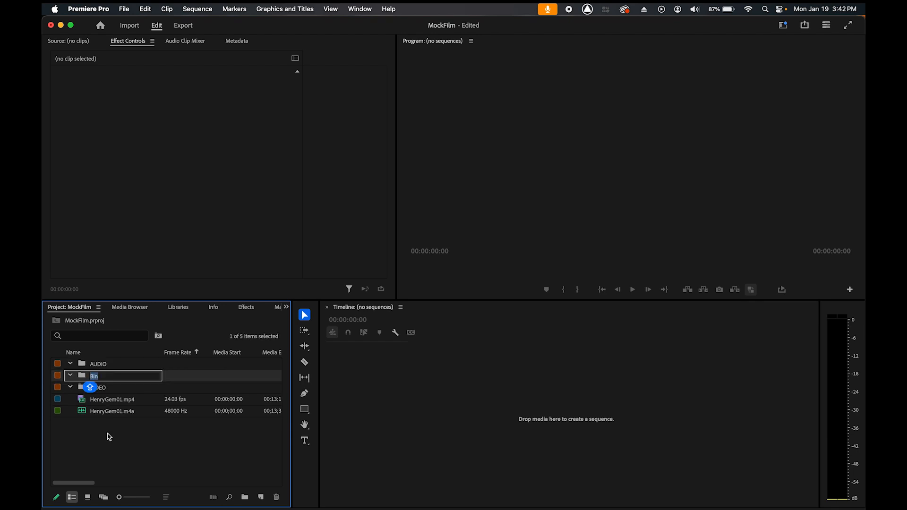
type("VIS ASSETS")
left_click(117, 455)
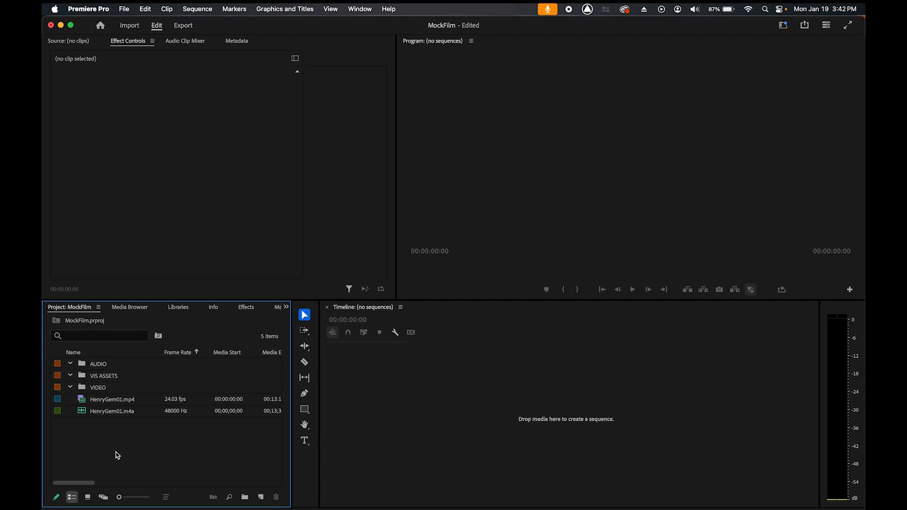
key("super+b")
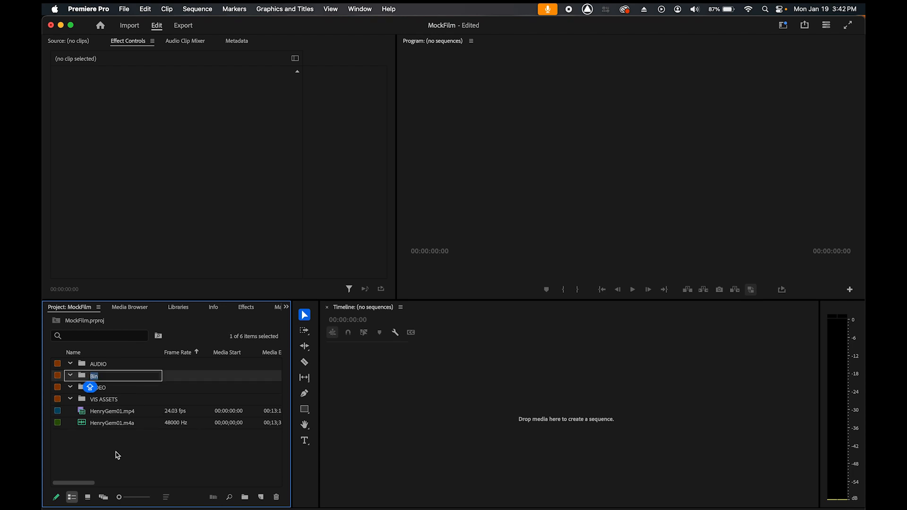
type("MUSIC")
left_click(125, 463)
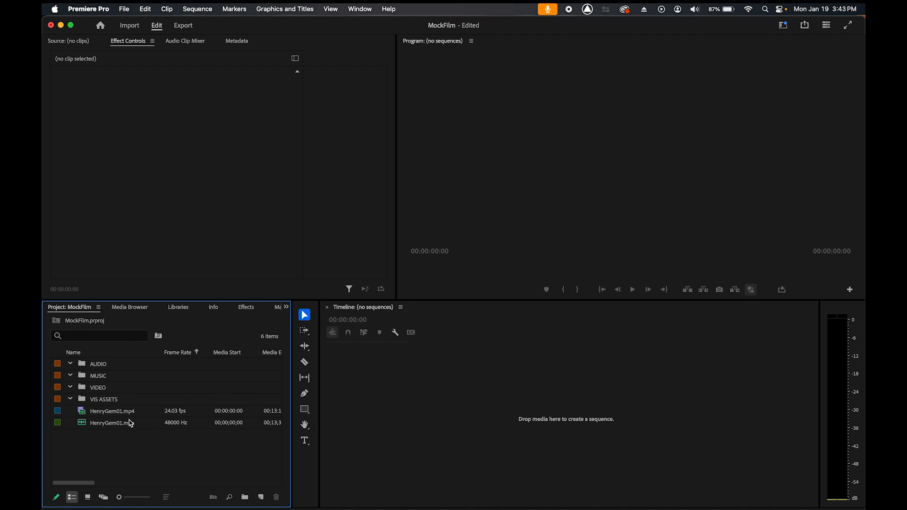
- Create a new sequence from the HenryGem01.mp4 clip and preview several points of it in the timeline
left_click_drag(102, 415, 407, 410)
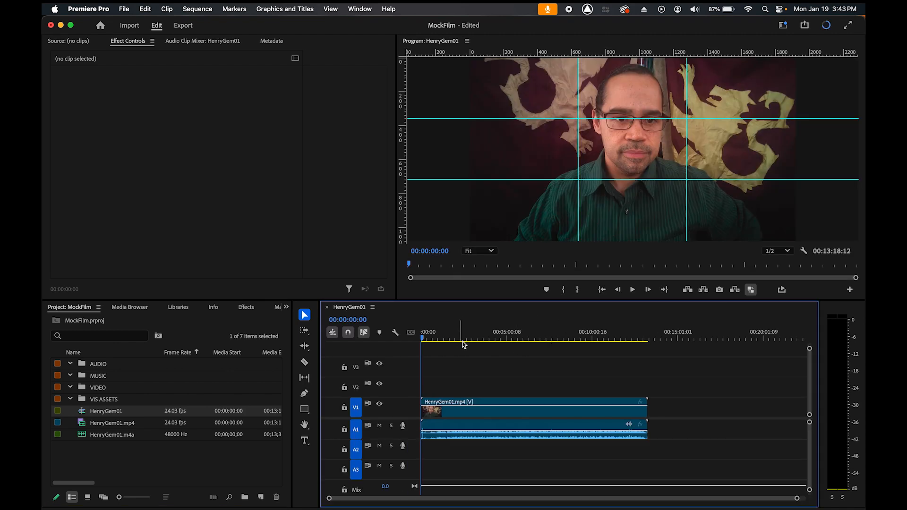
mouse_move(448, 338)
left_mouse_down()
mouse_move(465, 338)
mouse_move(446, 338)
left_mouse_up()
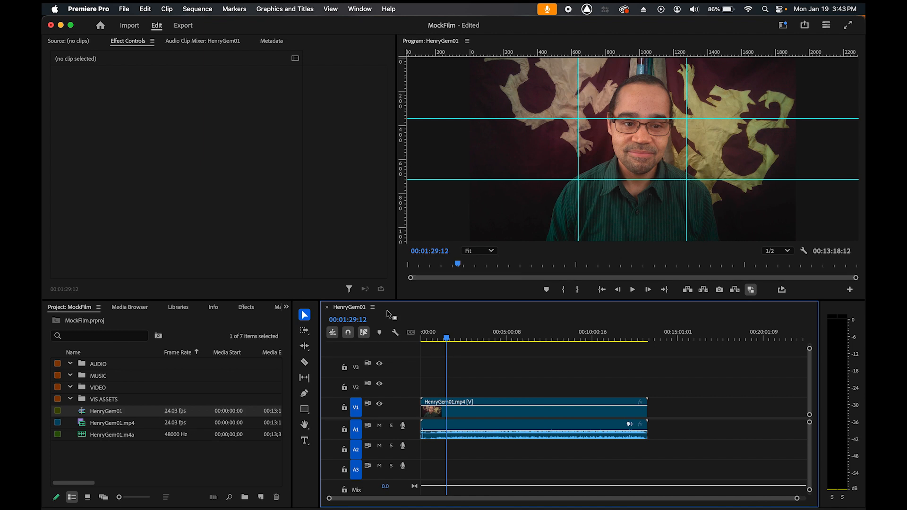
left_click(476, 335)
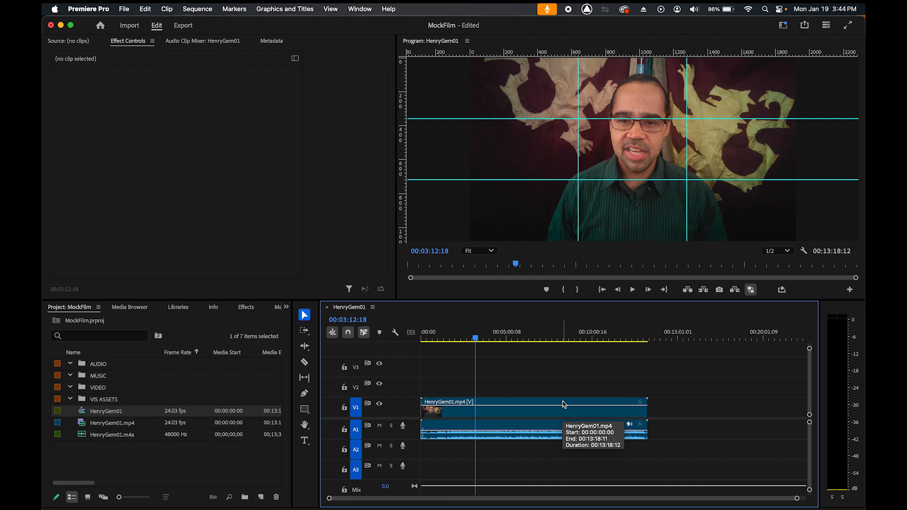
left_click(503, 336)
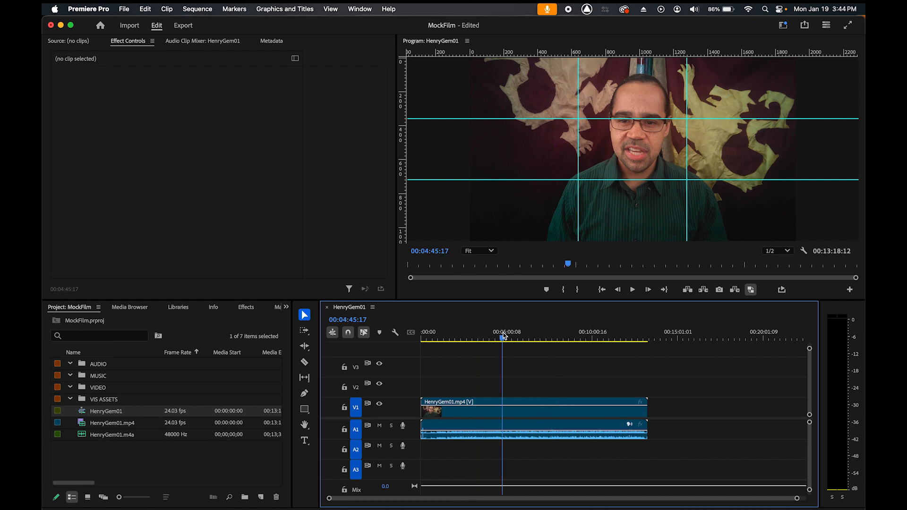
left_click(471, 336)
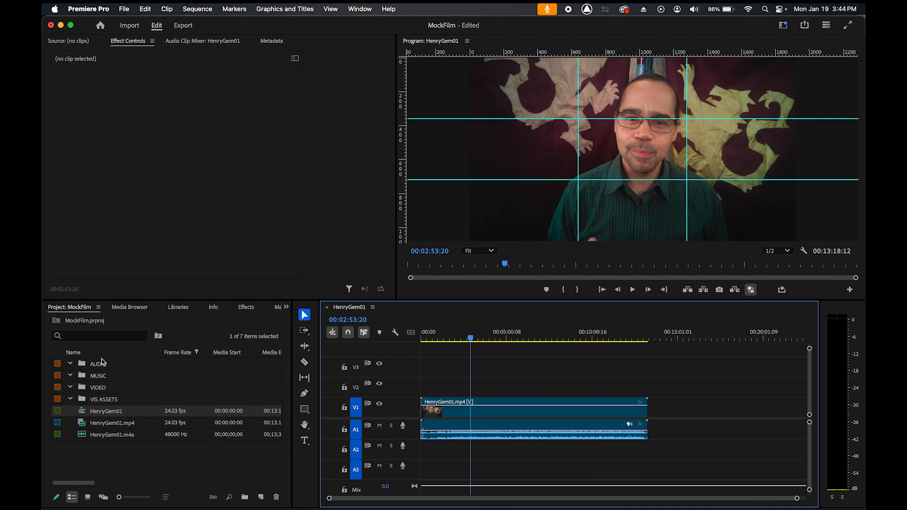
- Create a project bin named SEQ and move the HenryGem01 sequence into it
left_click(122, 470)
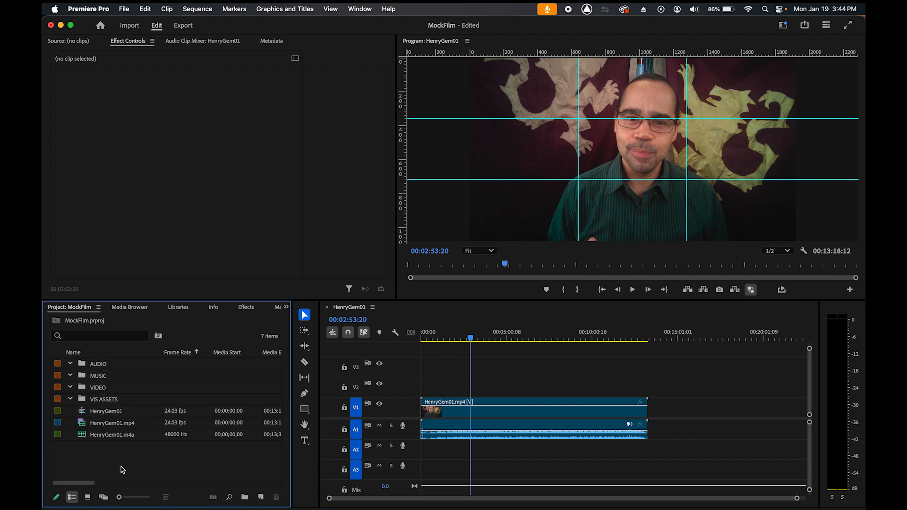
key("super+b")
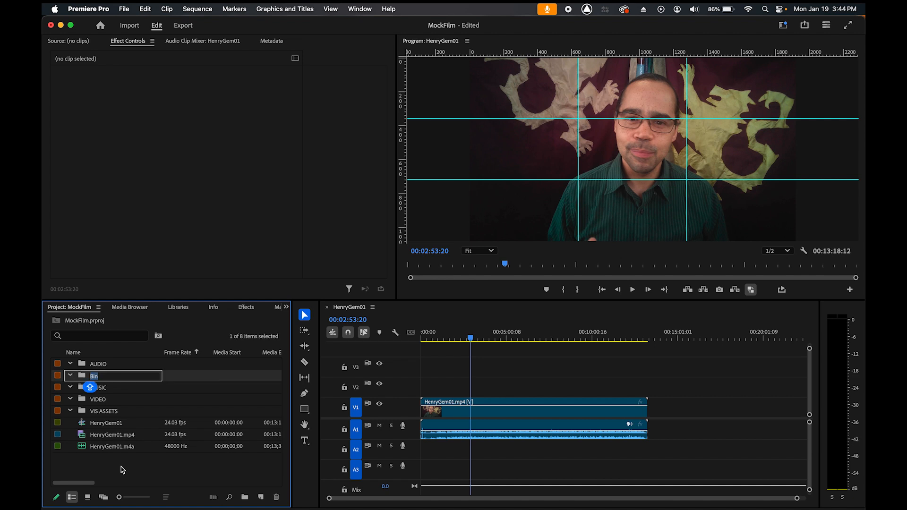
type("SEQ")
left_click(137, 471)
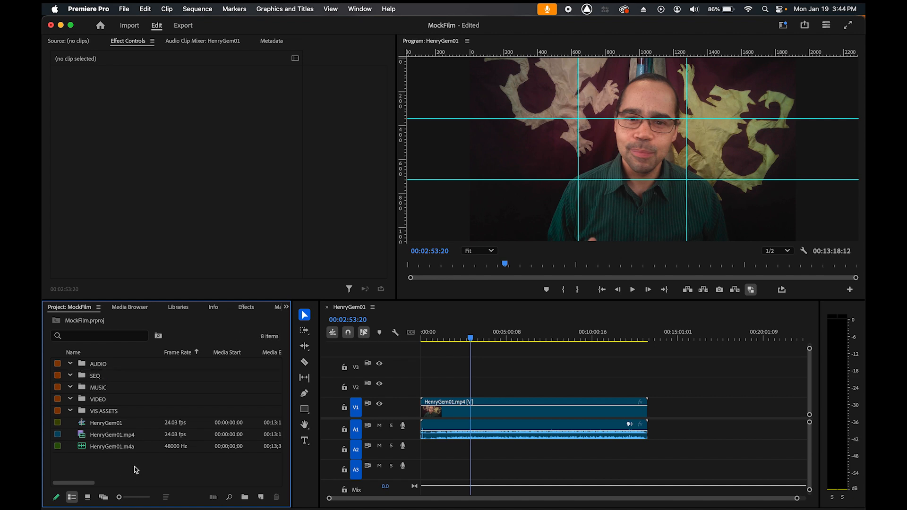
left_click_drag(90, 426, 86, 379)
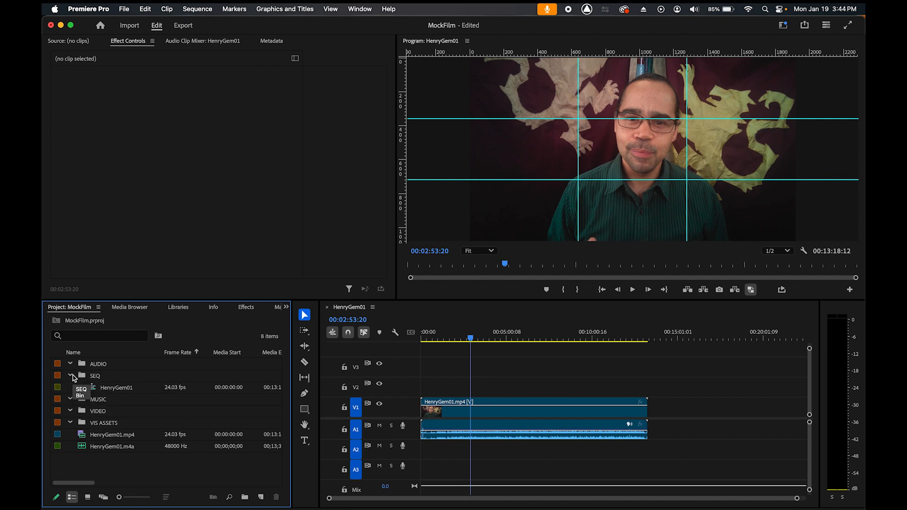
- Rename the HenryGem01 sequence in the SEQ bin as MOCK_Assembly
left_click(112, 391)
left_click(112, 389)
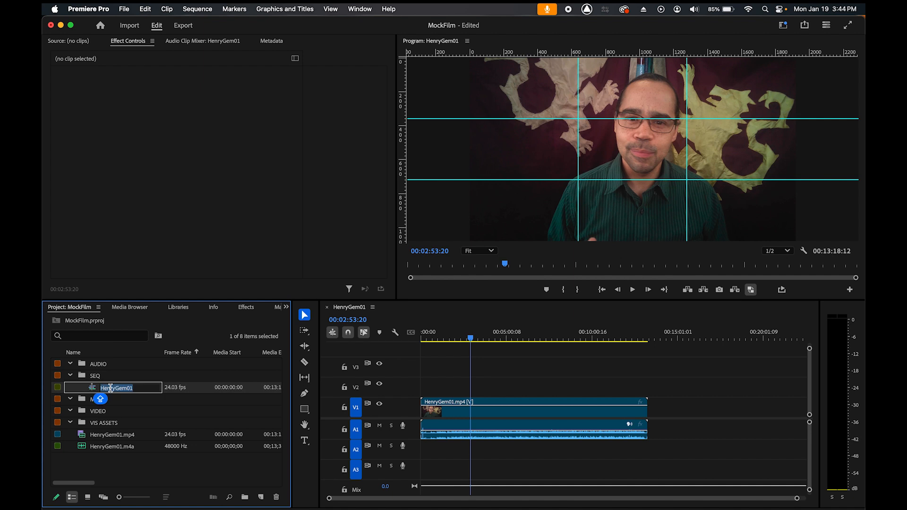
type("MOCK")
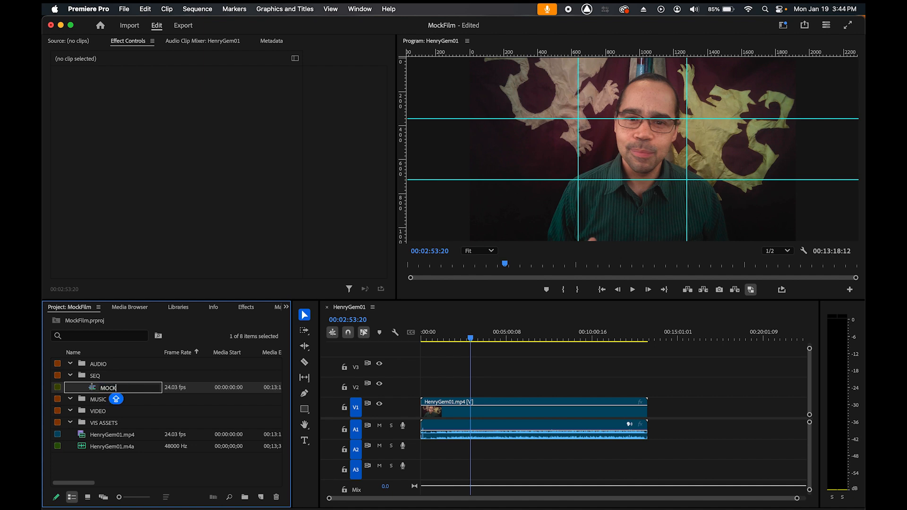
type("_Assembly")
left_click(92, 389)
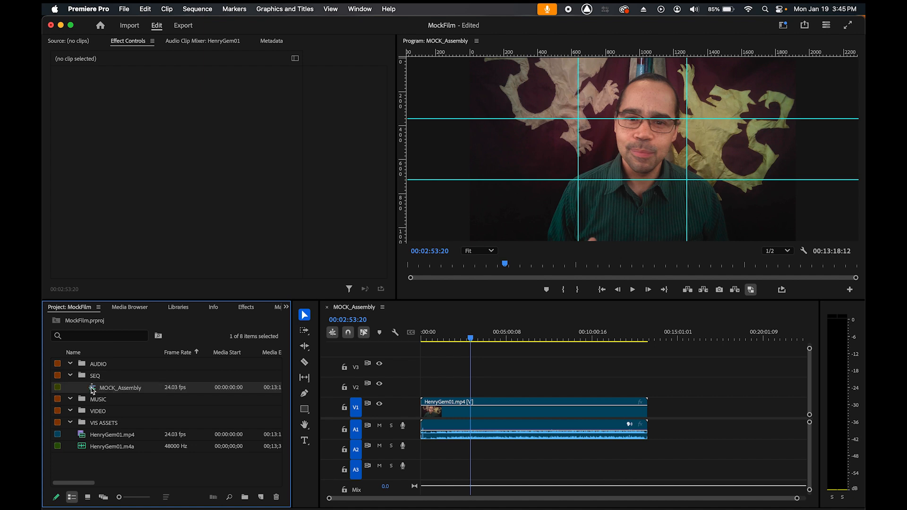
- Duplicate the MOCK_Assembly sequence and rename the copy as MOCK_Rough Cut 01
right_click(92, 390)
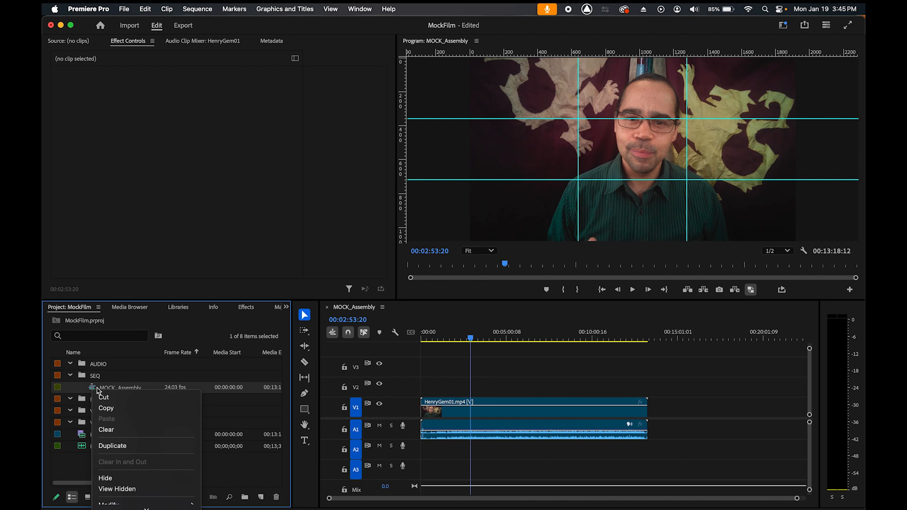
left_click(95, 387)
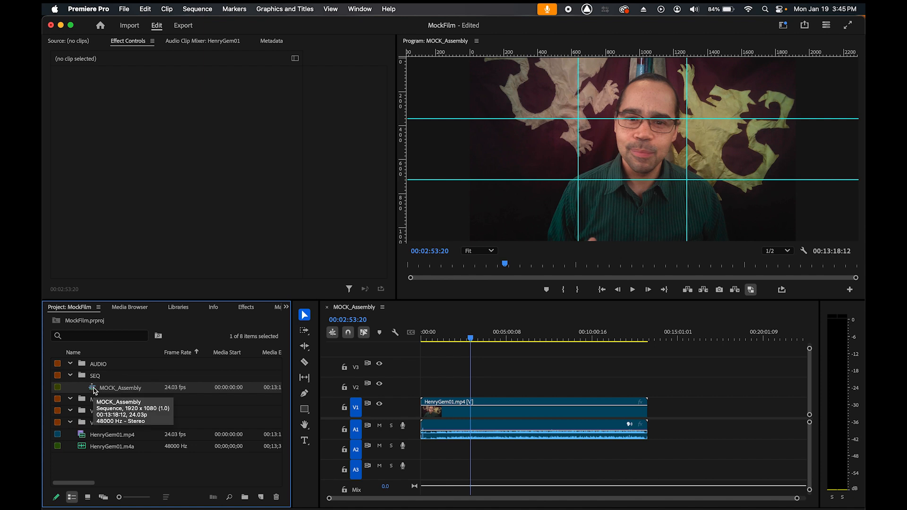
right_click(95, 390)
left_click(119, 446)
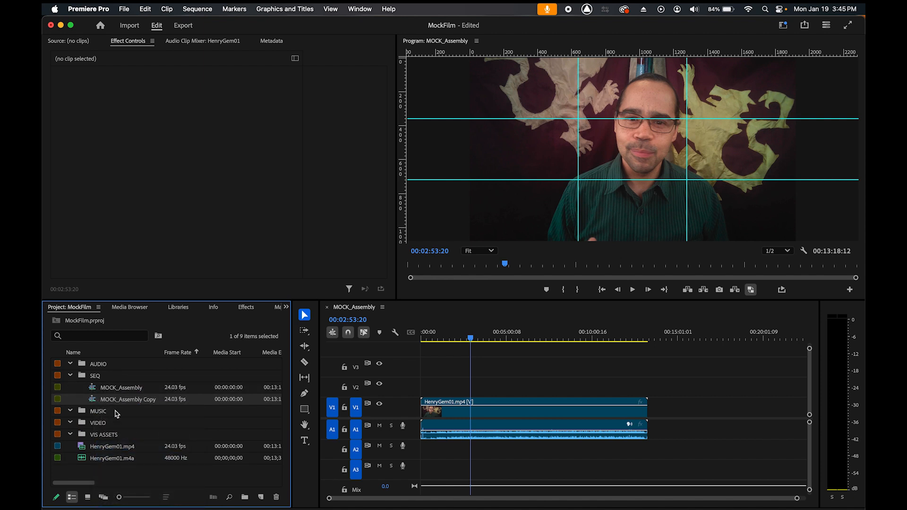
left_click(125, 399)
key("Right")
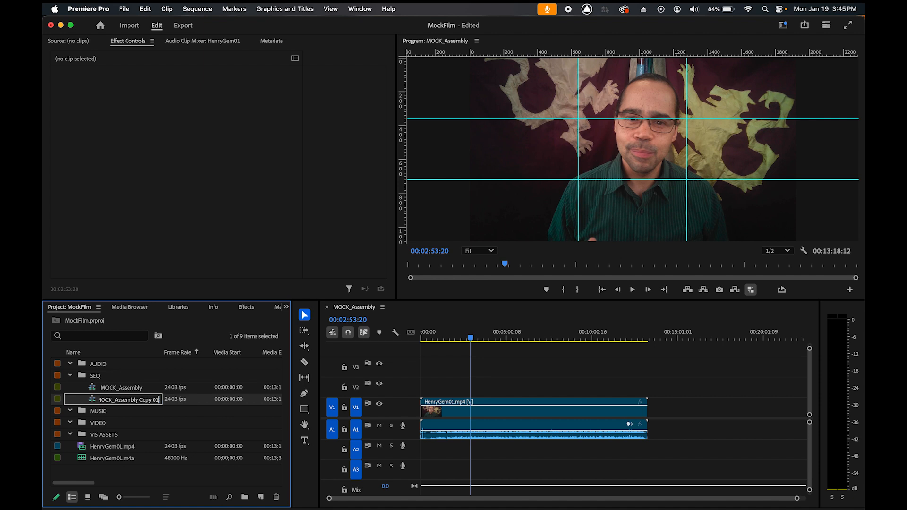
key("BackSpace")
key("BackSpace")
key("BackSpace")
key("BackSpace")
key("BackSpace")
key("BackSpace")
key("BackSpace")
key("BackSpace")
key("BackSpace")
key("BackSpace")
key("BackSpace")
key("BackSpace")
key("BackSpace")
key("BackSpace")
key("BackSpace")
key("BackSpace")
type("Roug")
key("BackSpace")
key("BackSpace")
type("ugh Cut 01")
key("Return")
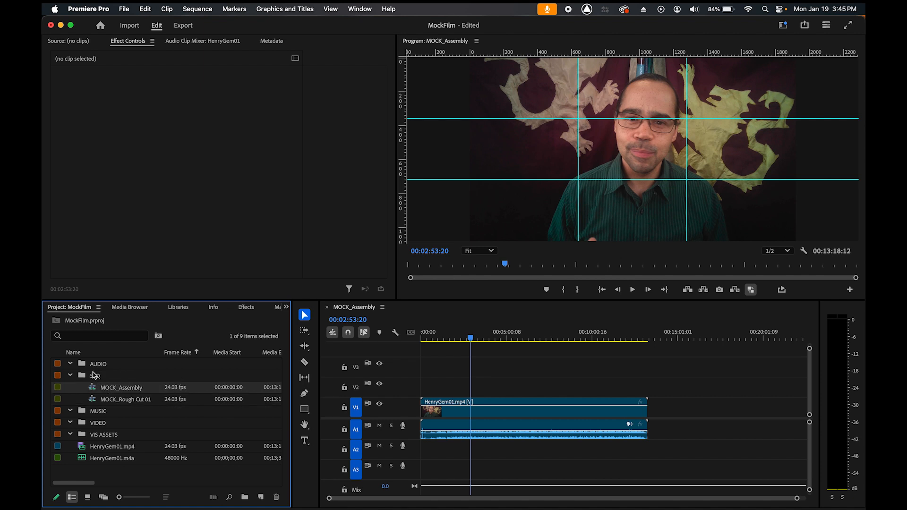
- Duplicate the MOCK_Rough Cut 01 sequence and rename the copy as MOCK_Rough Cut 02
left_click(118, 401)
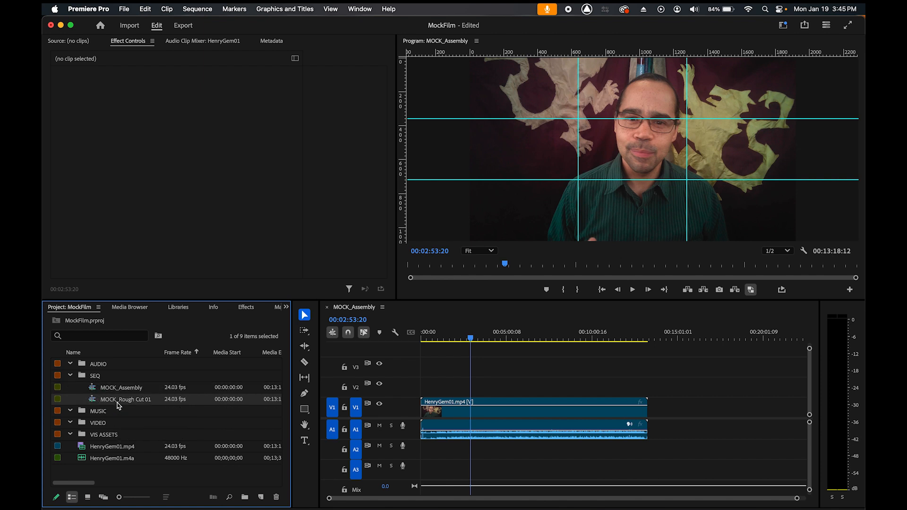
right_click(118, 404)
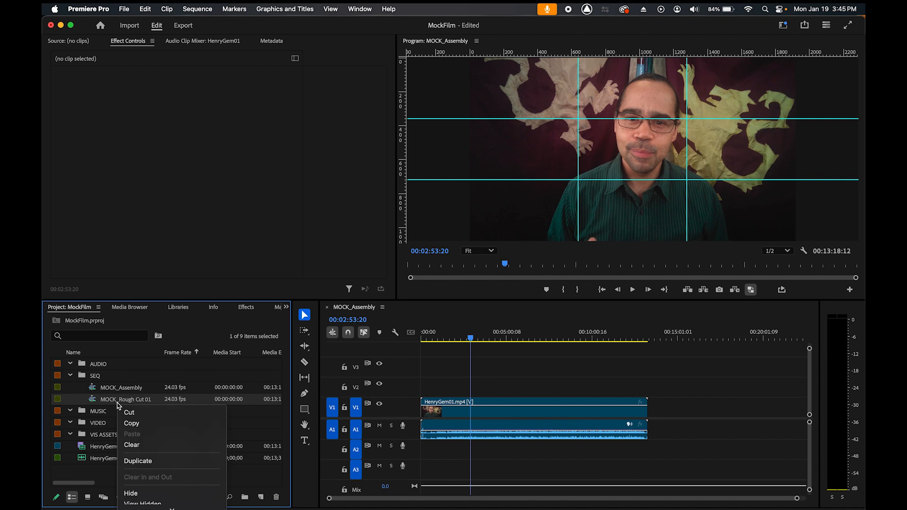
left_click(150, 461)
left_click(151, 412)
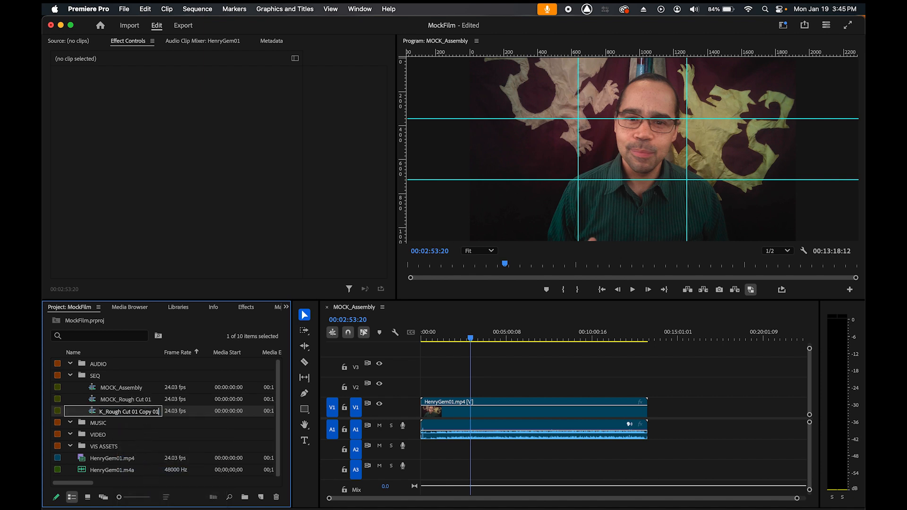
key("BackSpace")
key("BackSpace")
key("BackSpace")
key("BackSpace")
key("BackSpace")
key("BackSpace")
type("2")
left_click(143, 402)
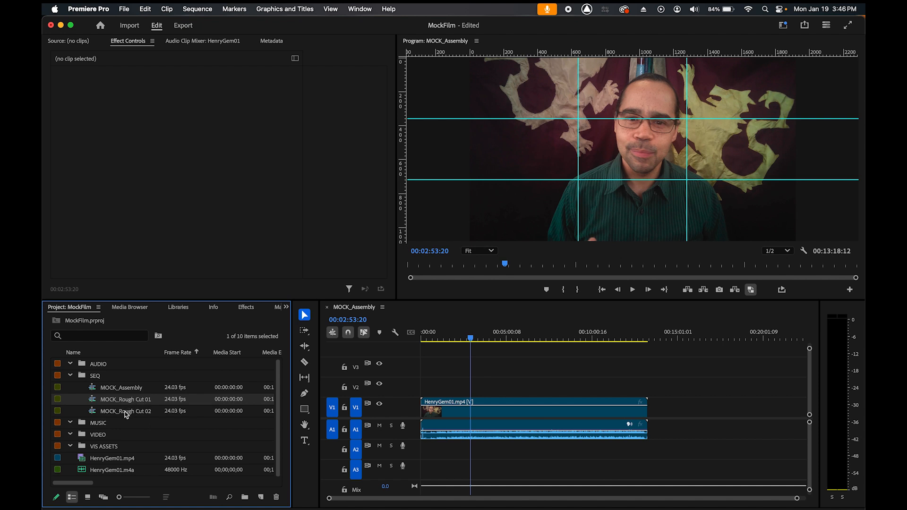
left_click(127, 413)
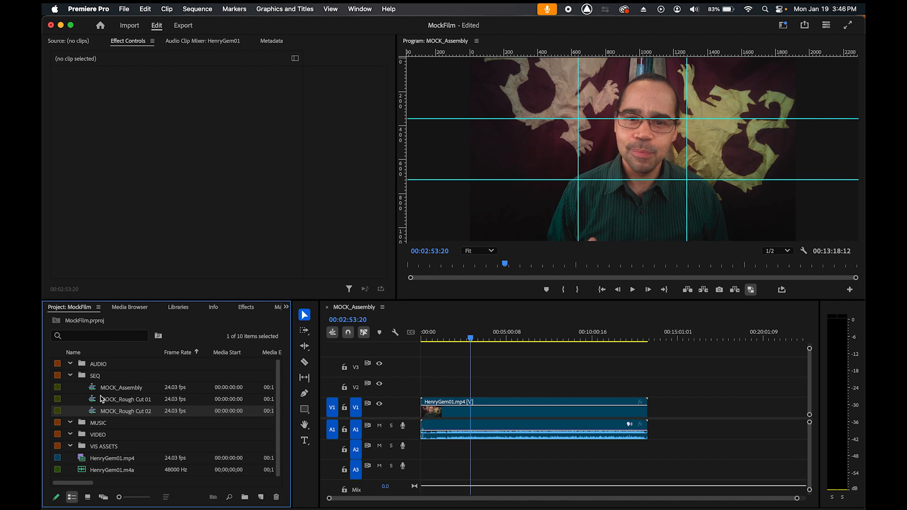
left_click(100, 376)
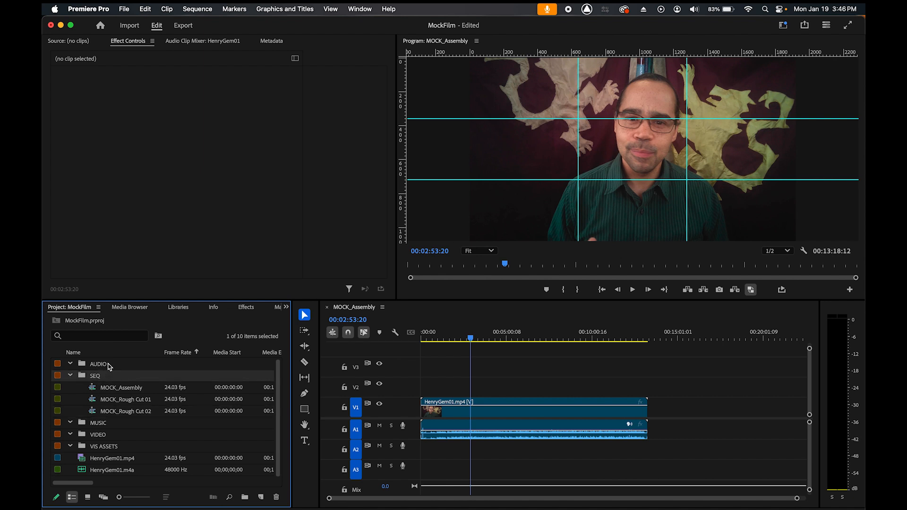
left_click(108, 365)
left_click(111, 373)
mouse_move(474, 338)
left_mouse_down()
mouse_move(537, 341)
mouse_move(469, 340)
left_mouse_up()
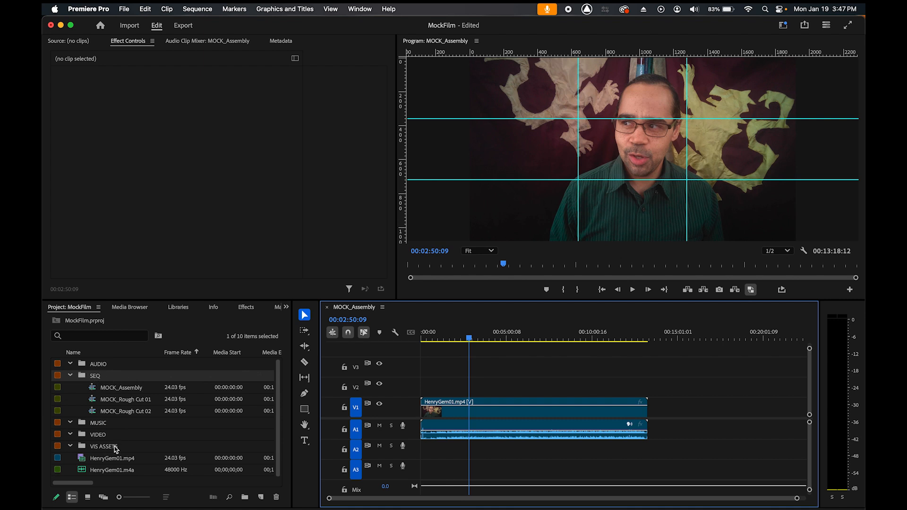
- Move the HenryGem01.mp4 clip into the VIDEO bin and the HenryGem01.m4a clip into the AUDIO bin
left_click(98, 462)
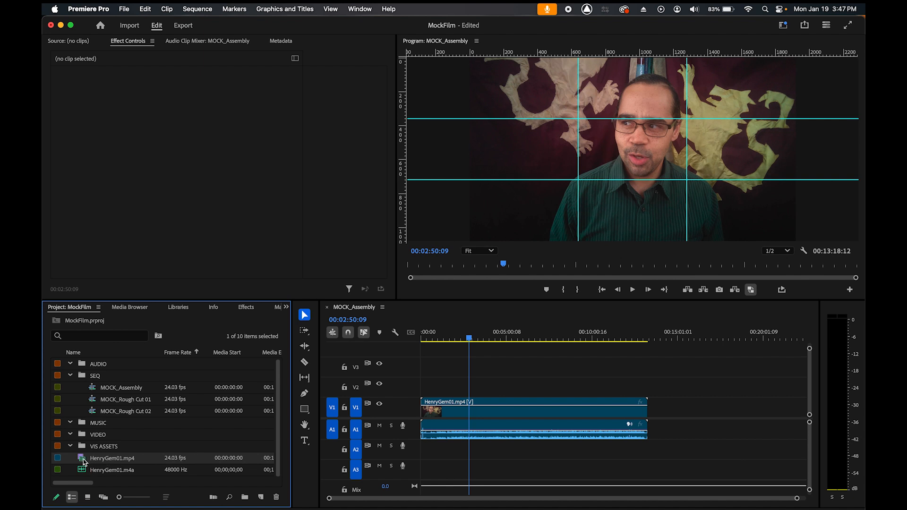
left_click_drag(83, 461, 82, 434)
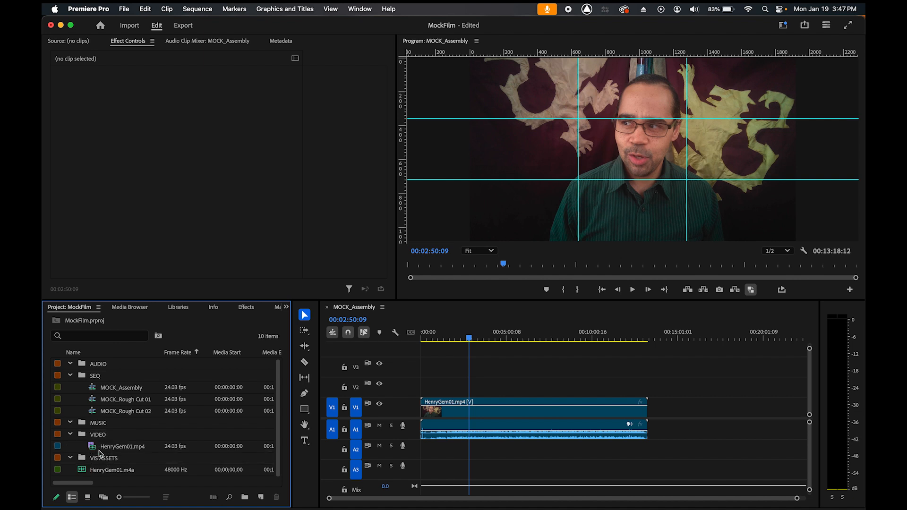
left_click_drag(87, 470, 93, 370)
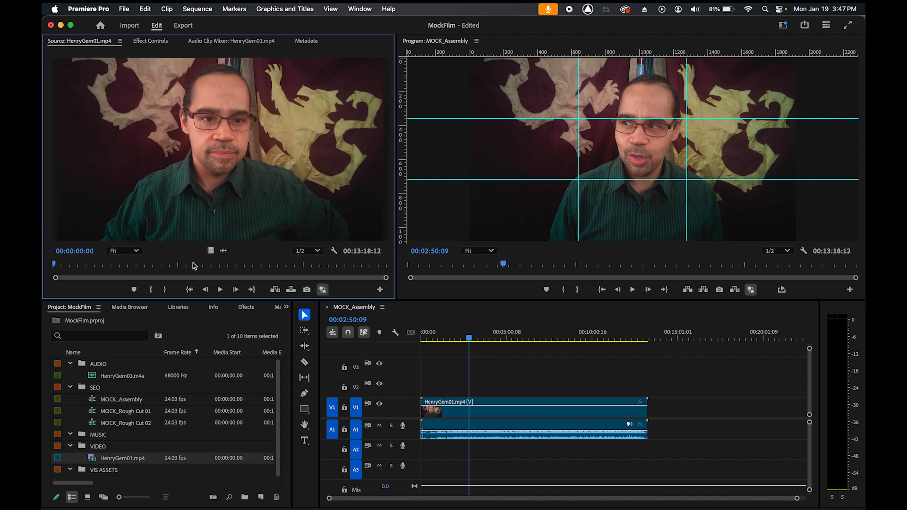
- Preview a short passage of HenryGem01.mp4 and of HenryGem01.m4a in the Source Monitor to compare their sound
left_click(129, 265)
key("space")
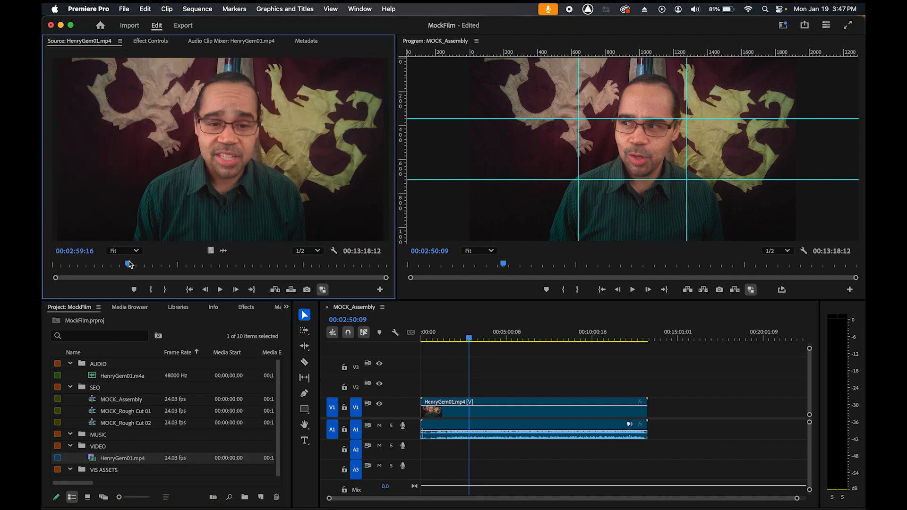
key("space")
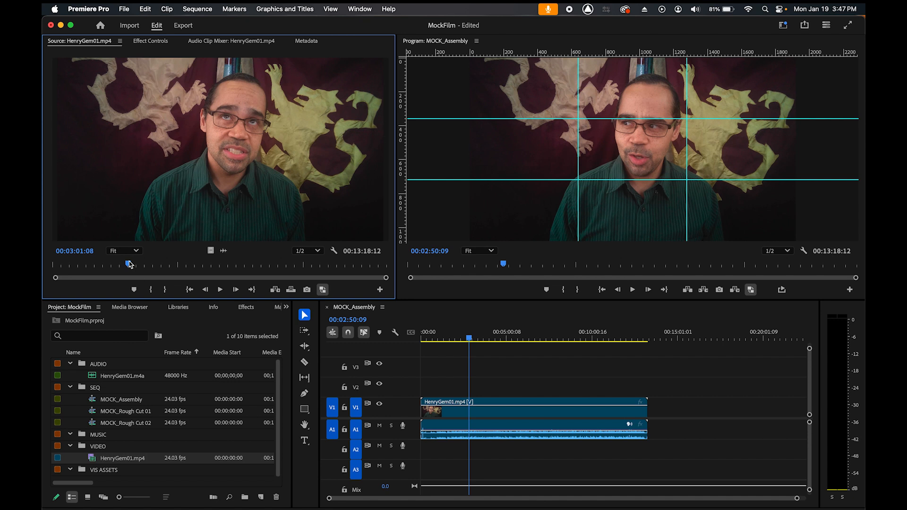
left_click(108, 378)
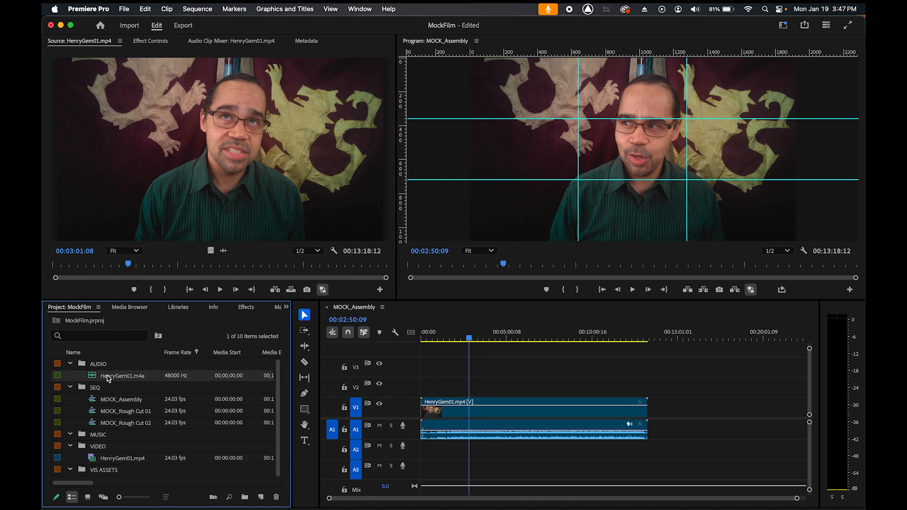
double_click(108, 376)
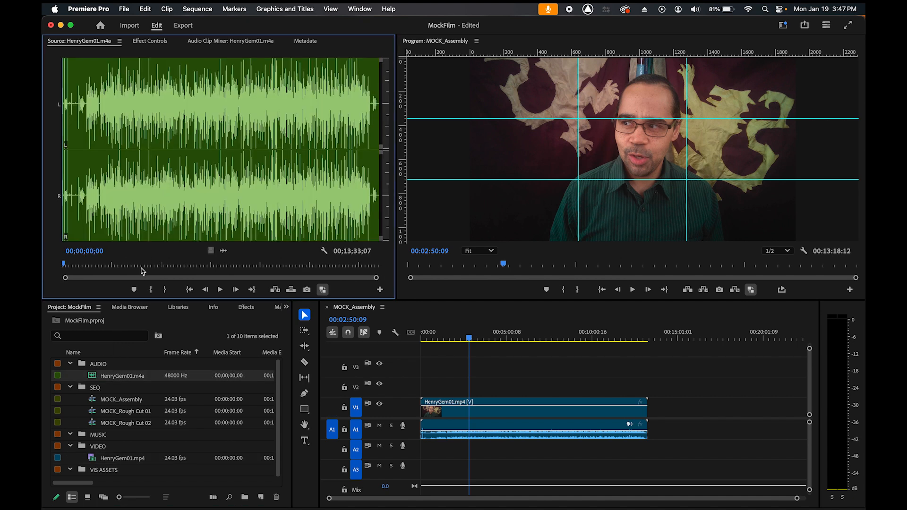
left_click(140, 271)
key("space")
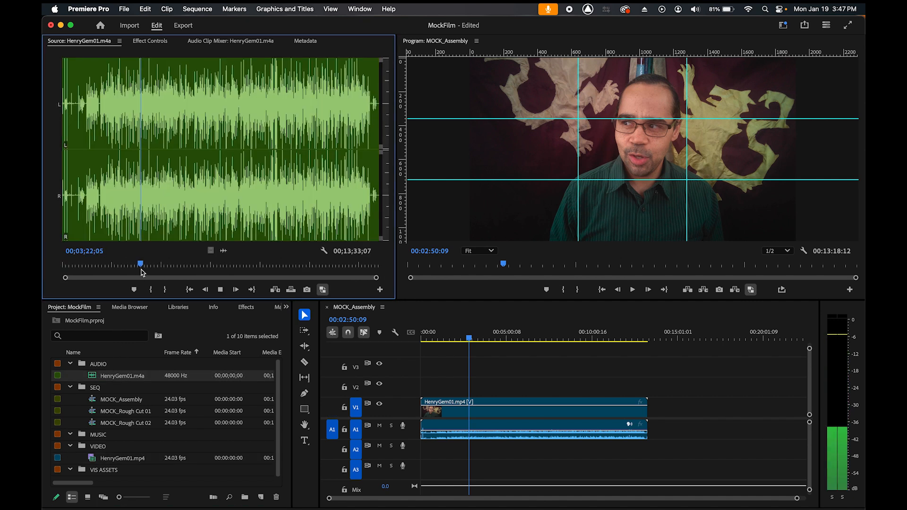
key("space")
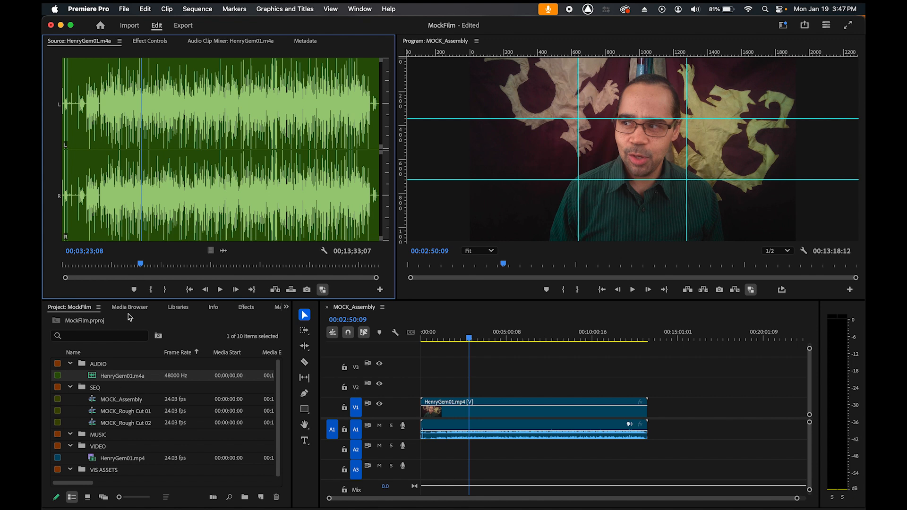
- Locate the sync clap near the start of HenryGem01.m4a and mark an In point at 00;00;13;20
left_click_drag(86, 266, 67, 270)
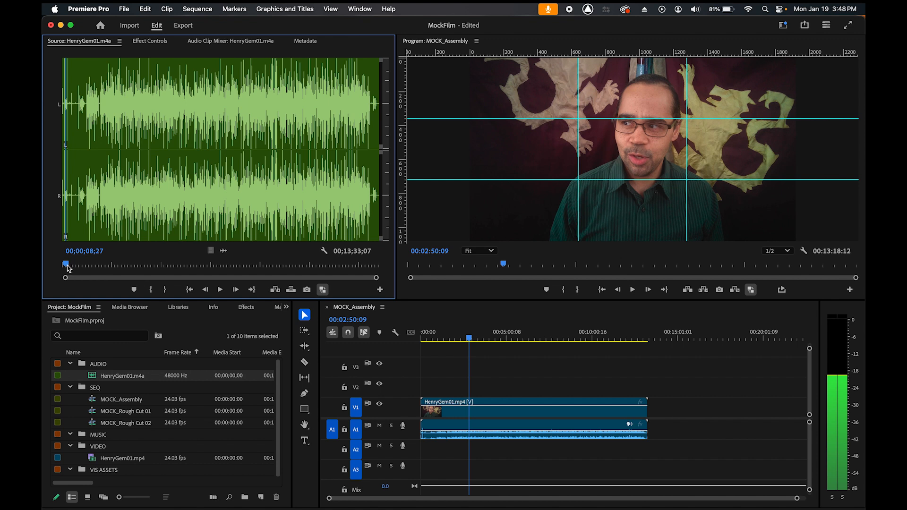
left_click(68, 268)
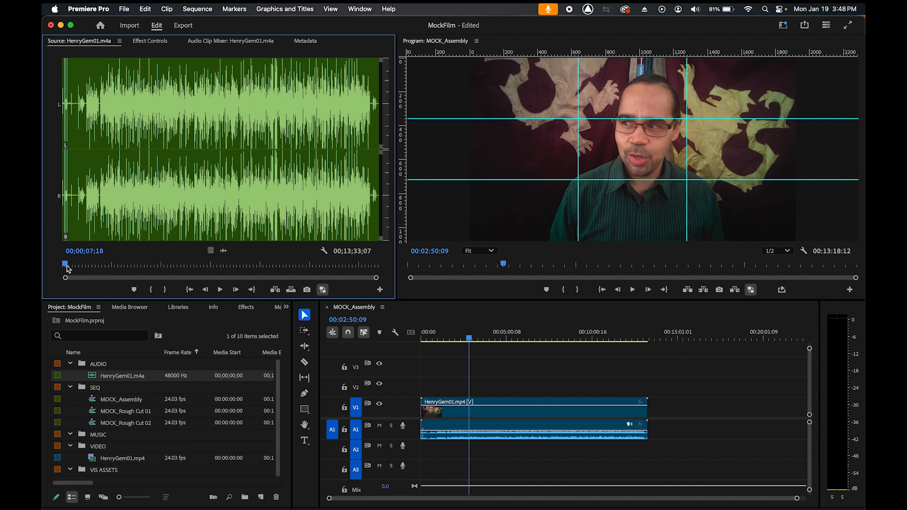
key("space")
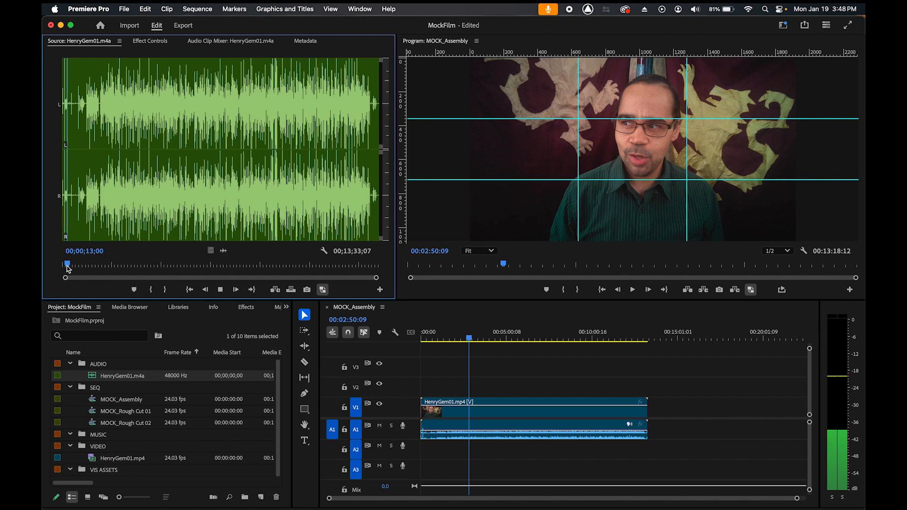
key("space")
left_click(67, 266)
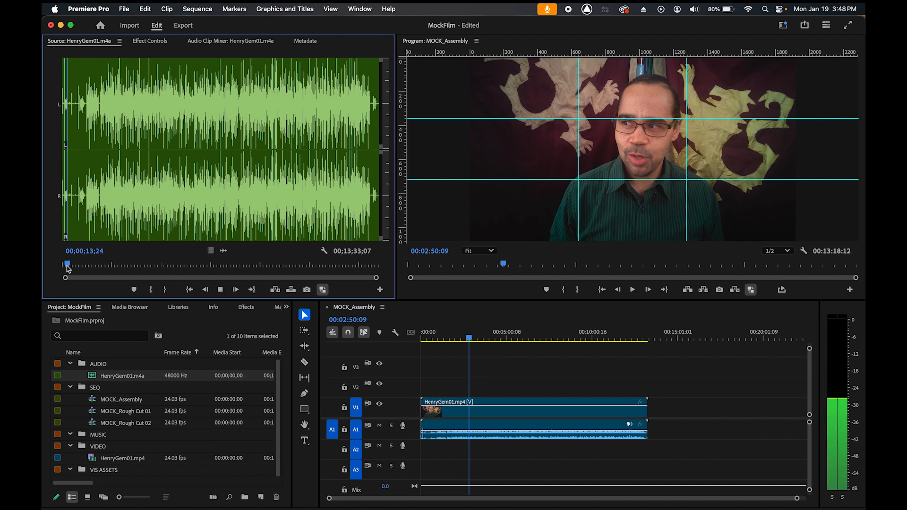
key("Right")
key("Right")
key("Right")
key("Right")
key("Right")
key("Right")
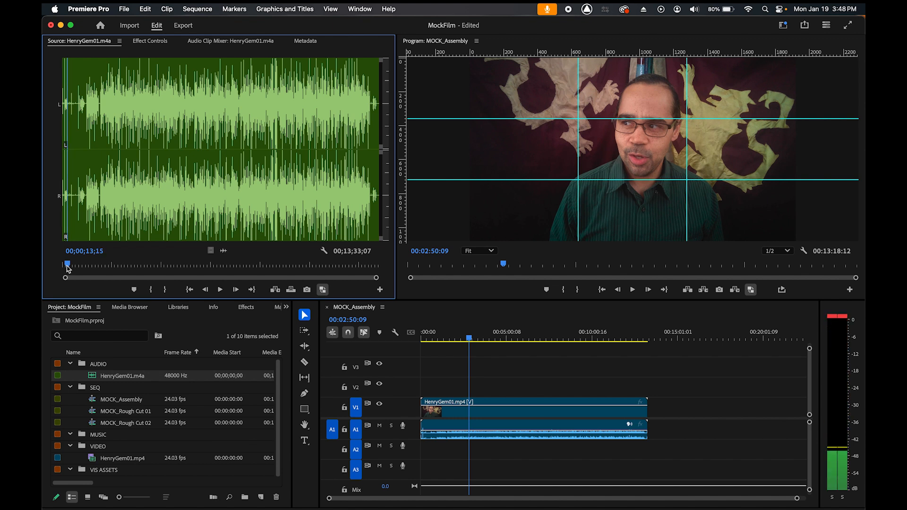
key("Right")
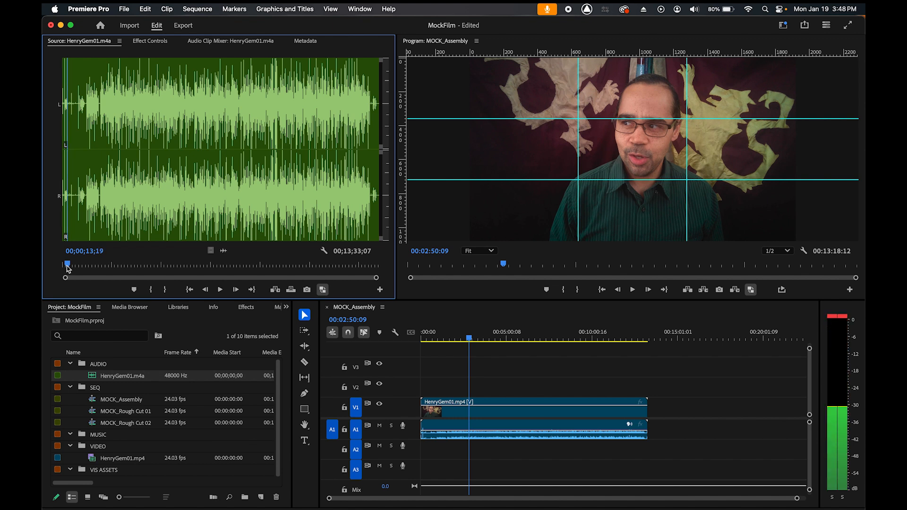
key("Right")
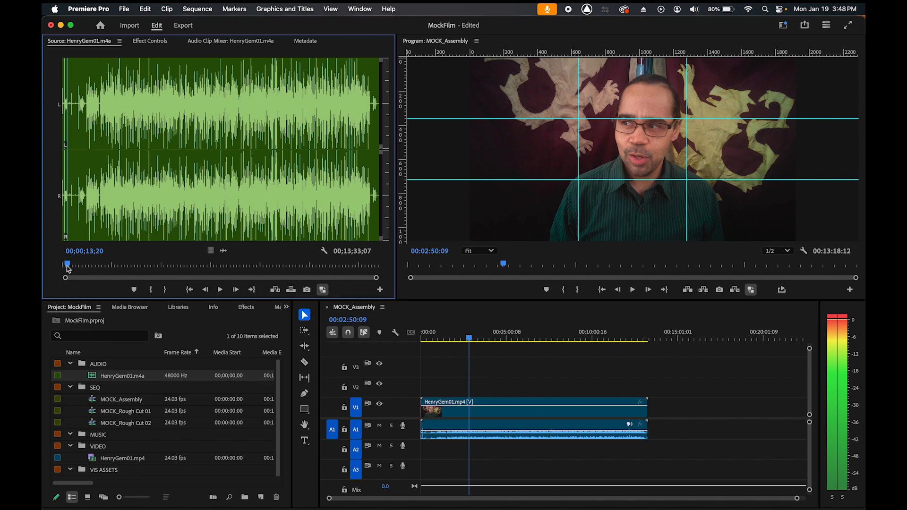
key("i")
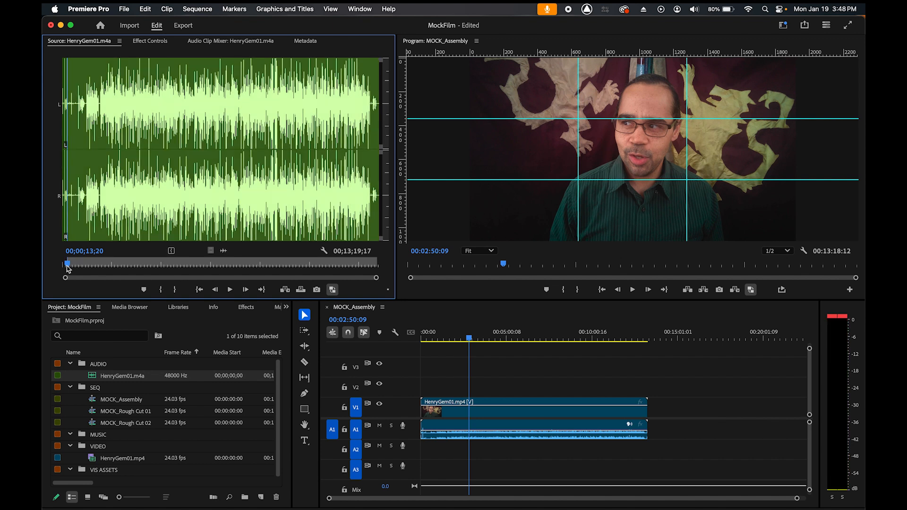
- Open HenryGem01.mp4 in the Source Monitor and mark an In point on the hand clap at 00:00:08:00
double_click(93, 461)
left_click(86, 265)
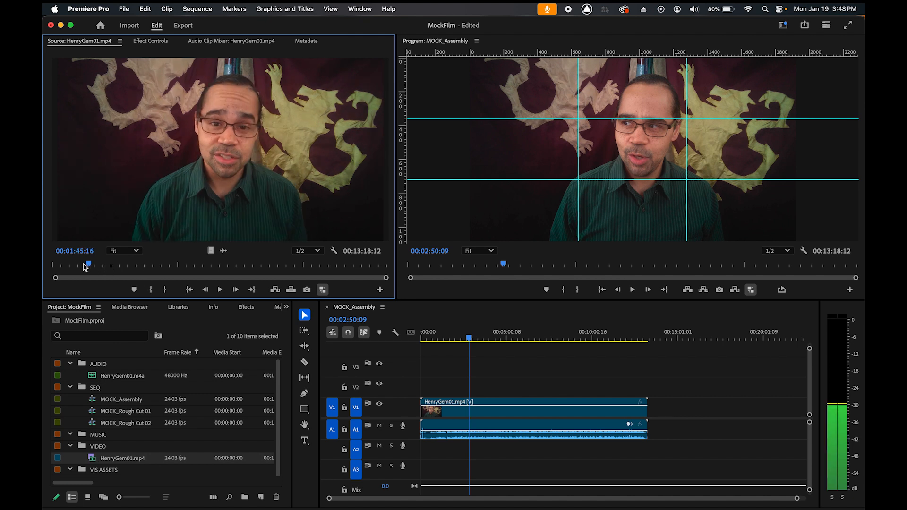
left_click_drag(86, 267, 58, 264)
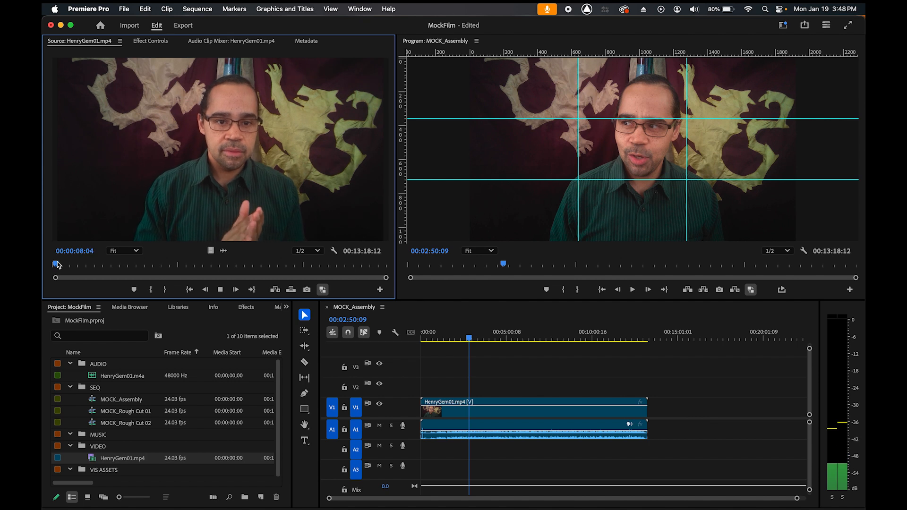
key("j")
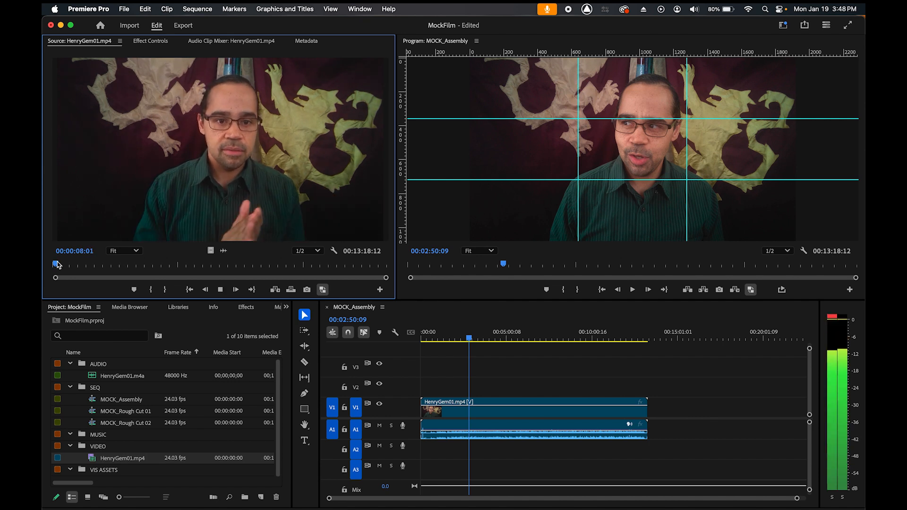
key("k")
key("j")
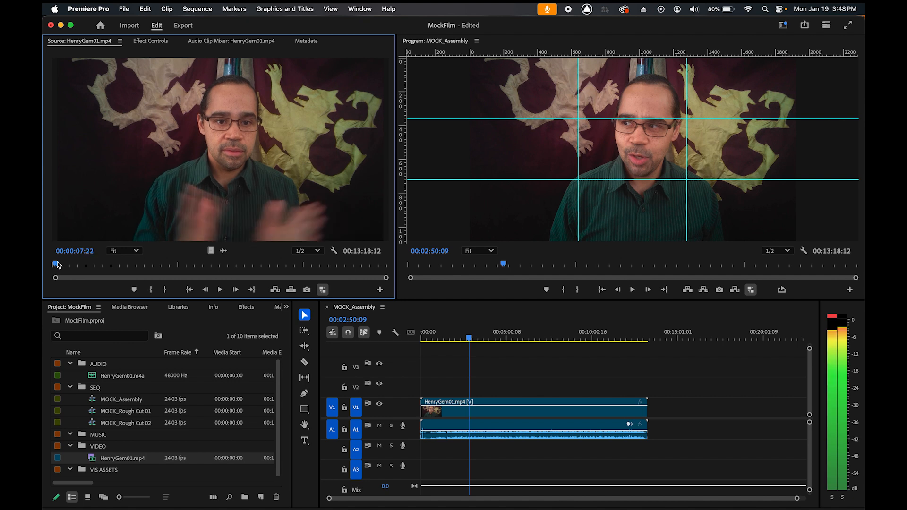
key("Right")
key("Right")
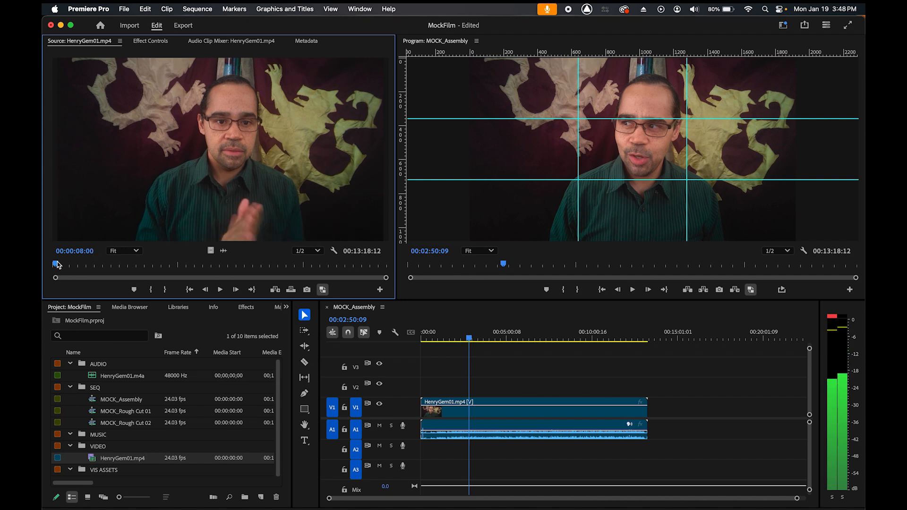
key("i")
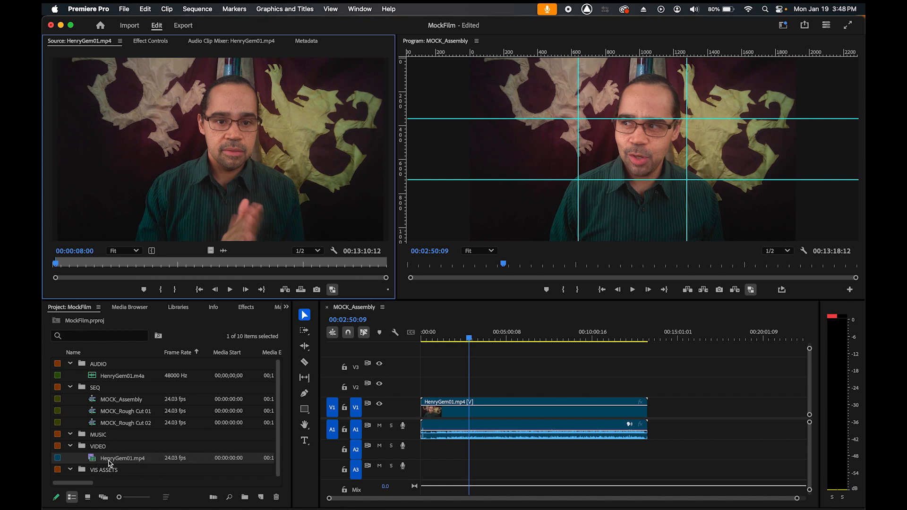
- Merge HenryGem01.mp4 and HenryGem01.m4a into one clip synchronized by In Points, removing the audio from the AV clip
left_click(124, 377, "super")
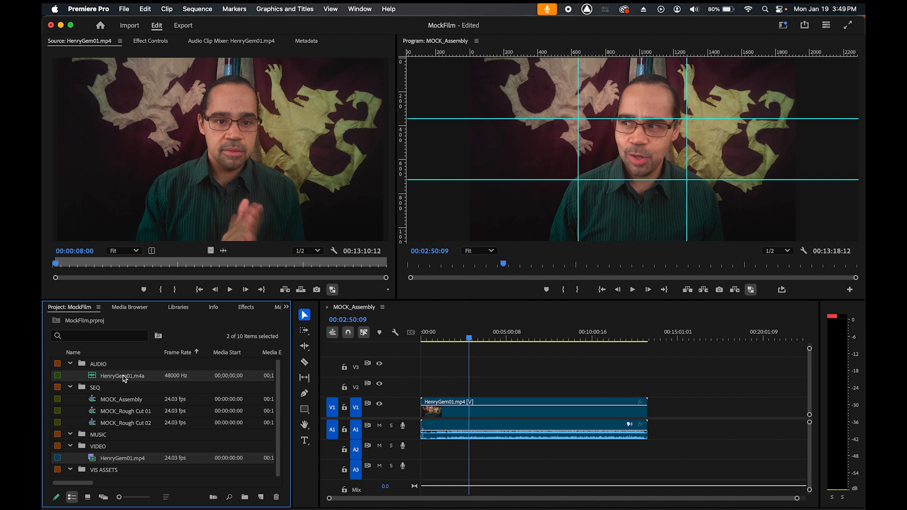
right_click(124, 378)
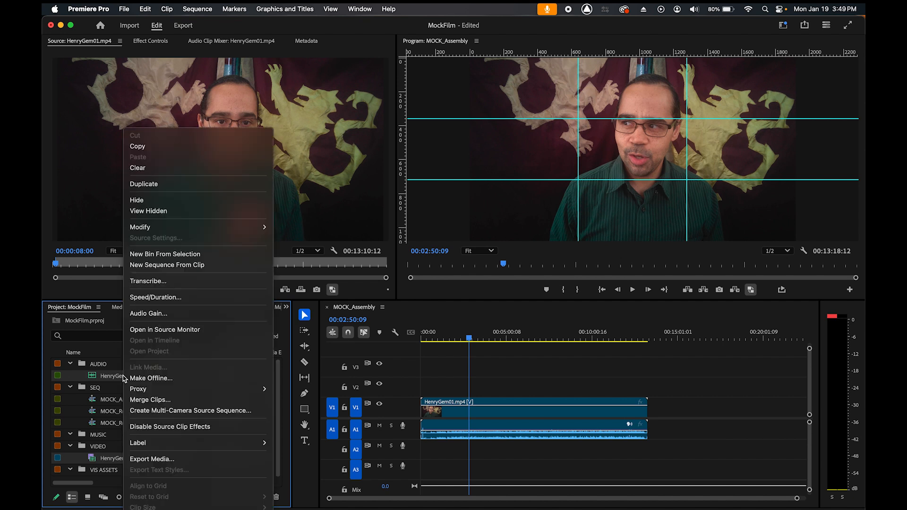
mouse_move(164, 393)
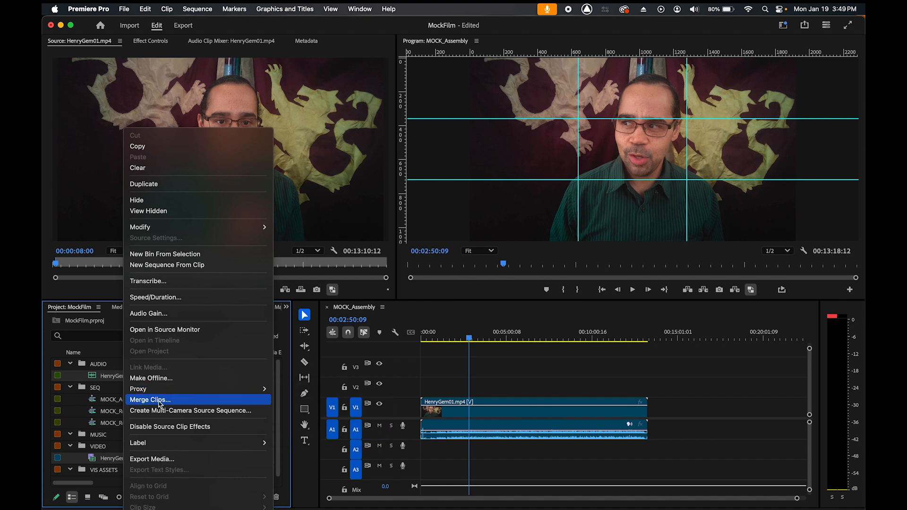
left_click(159, 400)
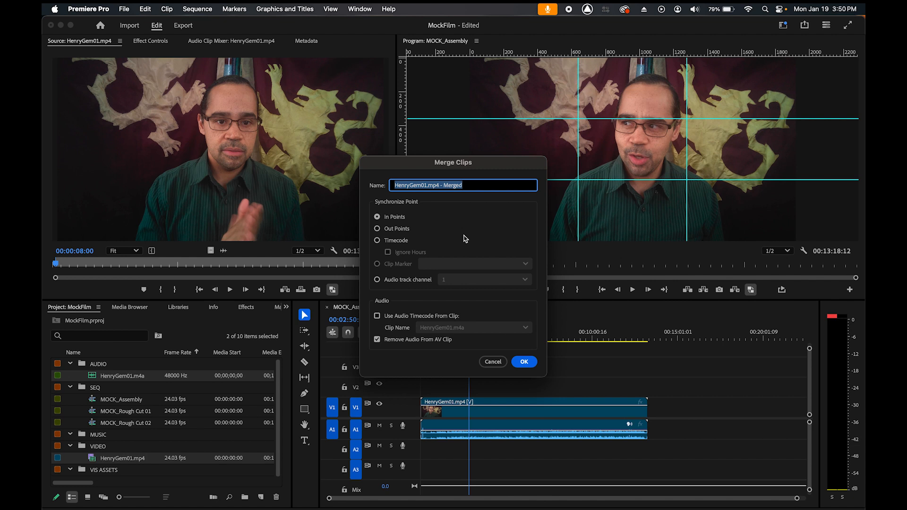
left_click(524, 362)
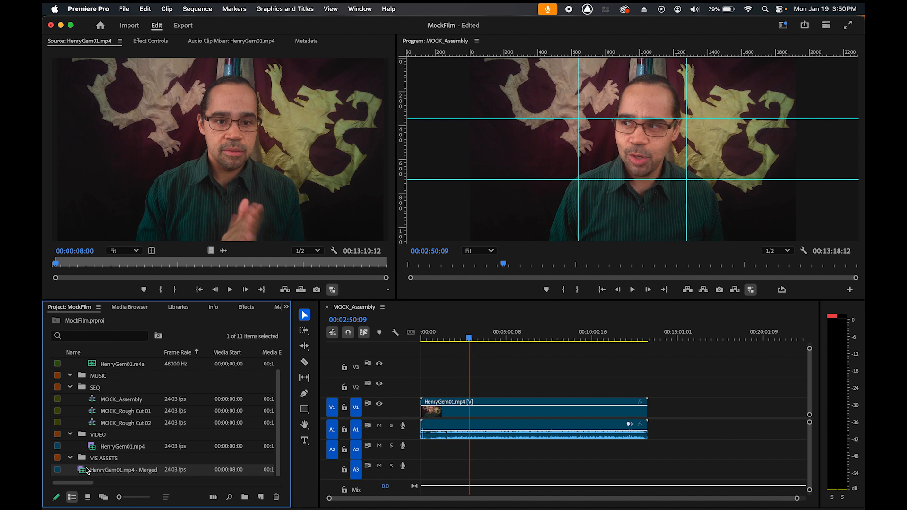
- Create a project bin named MERGED VIDEO
mouse_move(86, 469)
key("super+b")
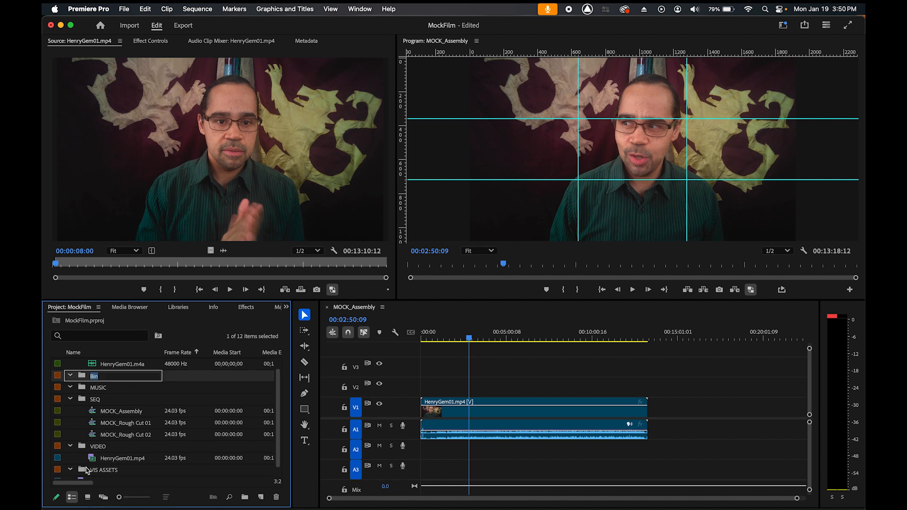
type("MERGED VIDEO")
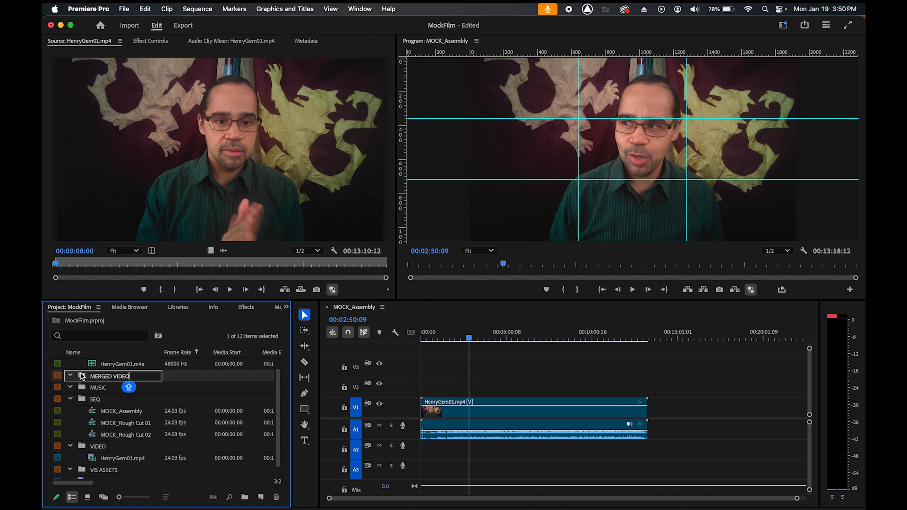
left_click(107, 367)
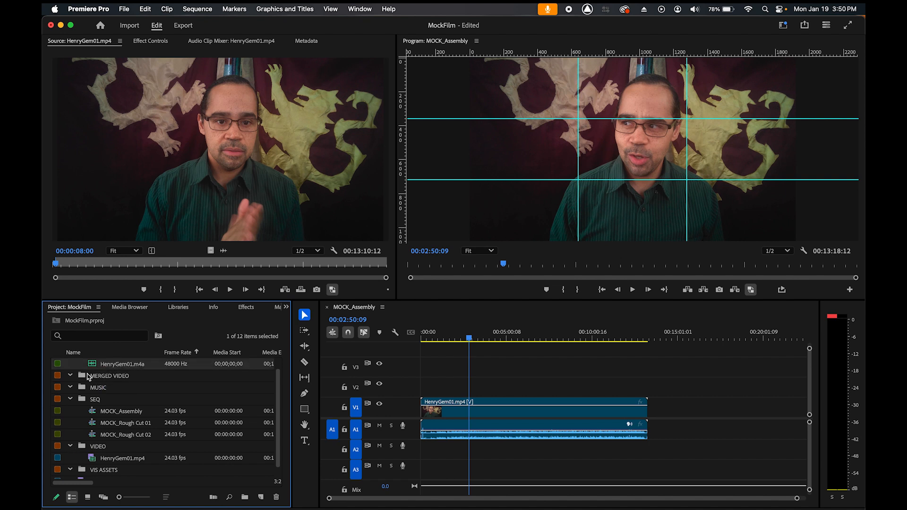
scroll(109, 456, "down", 1)
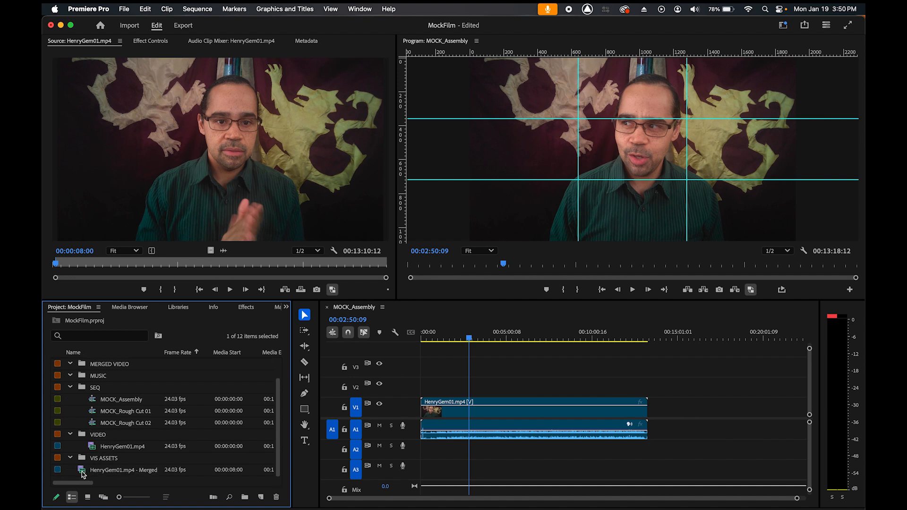
- Move the merged HenryGem01.mp4 clip into the MERGED VIDEO bin
left_click_drag(81, 470, 101, 374)
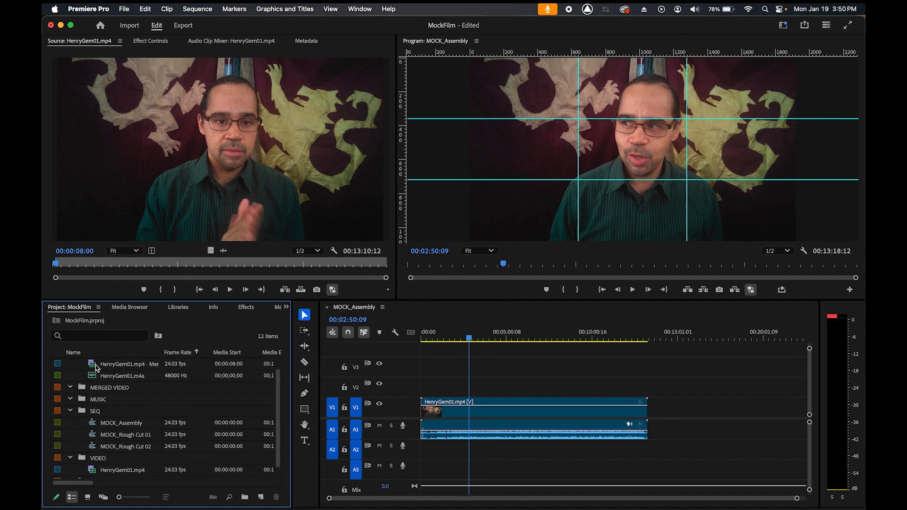
left_click_drag(94, 366, 99, 385)
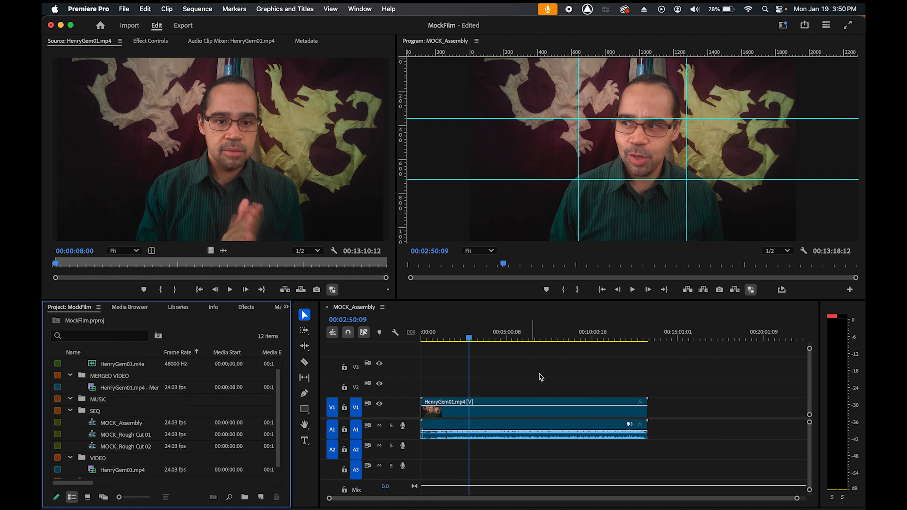
- Replace the HenryGem01.mp4 clip in the MOCK_Assembly sequence with the merged clip on V1, A1 and A2
left_click_drag(542, 377, 496, 415)
key("Delete")
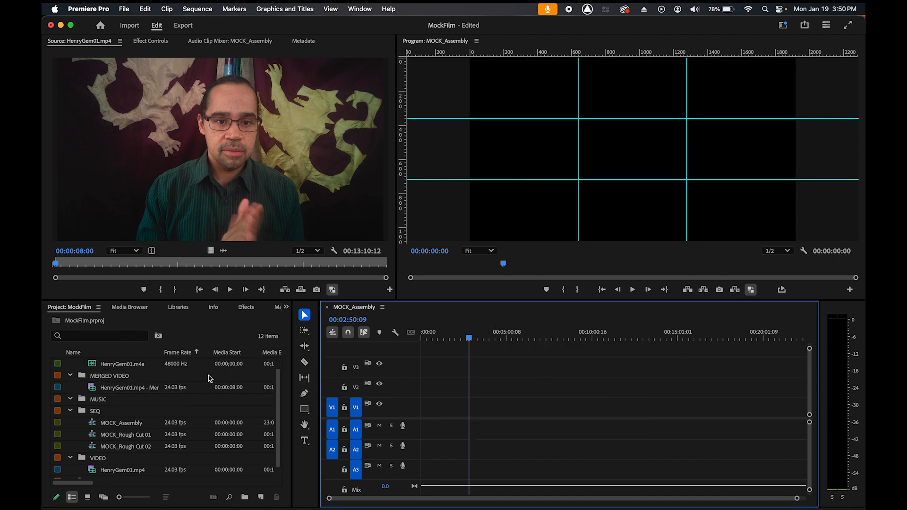
left_click_drag(93, 388, 478, 406)
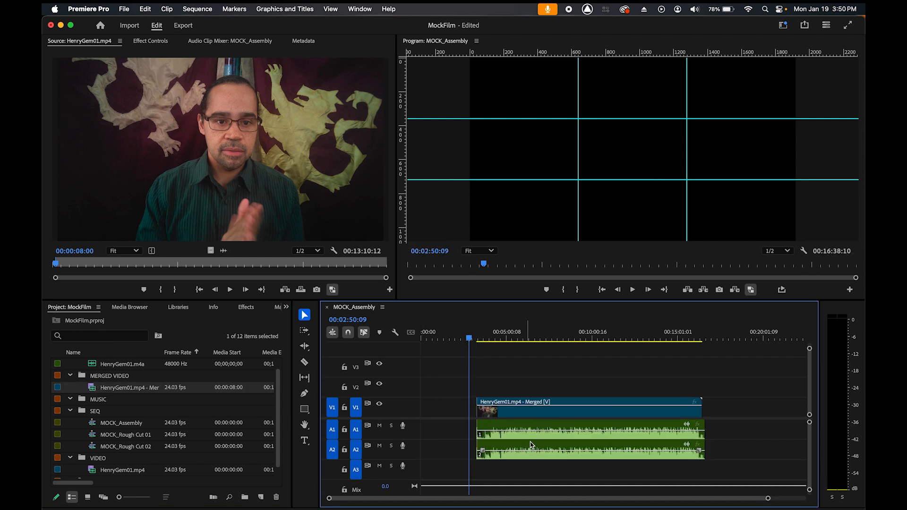
- Play the merged clip at several points in MOCK_Assembly to check the audio sync, ending at 00:06:18:15
left_click(499, 333)
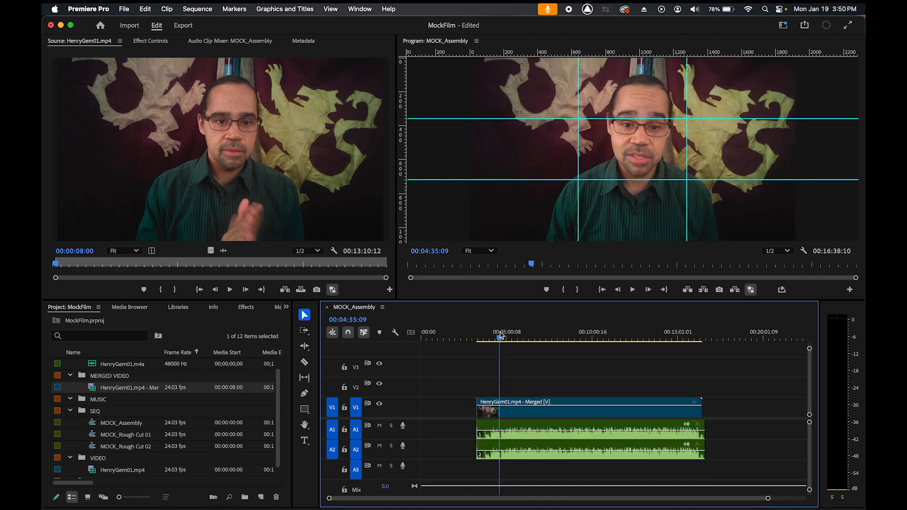
key("space")
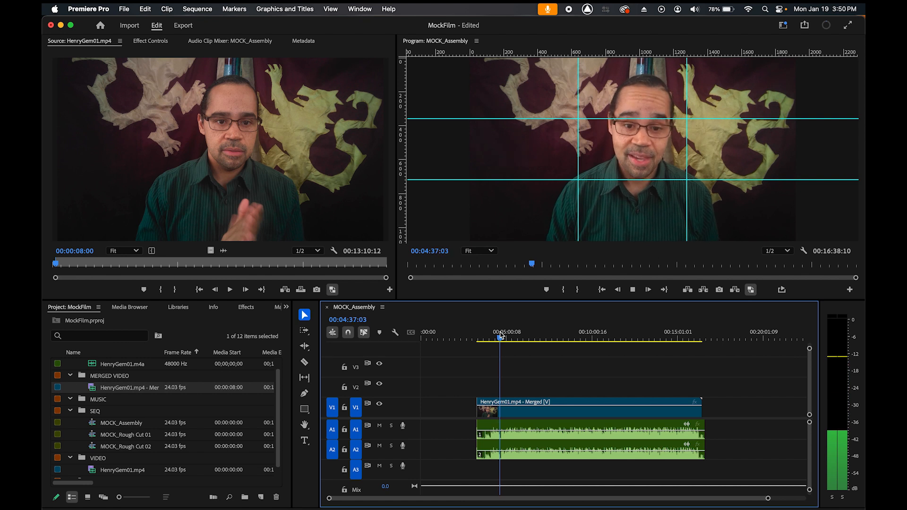
key("space")
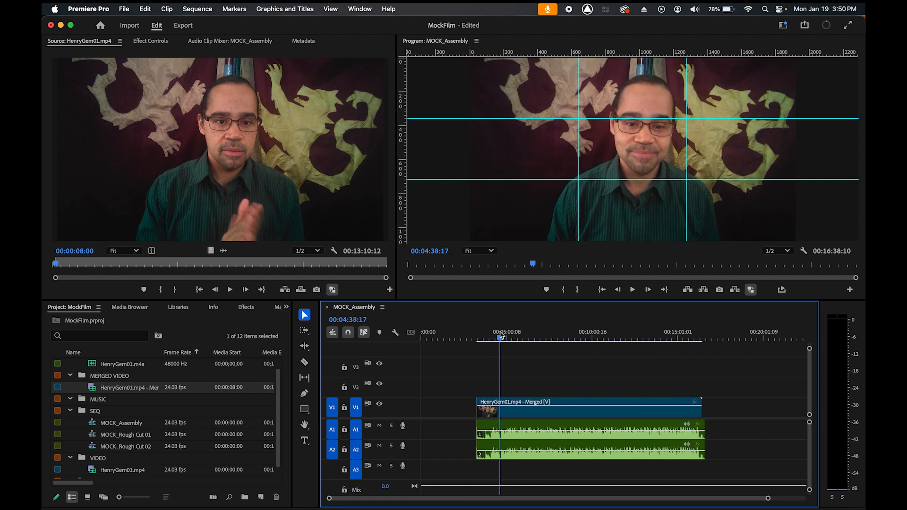
left_click(523, 338)
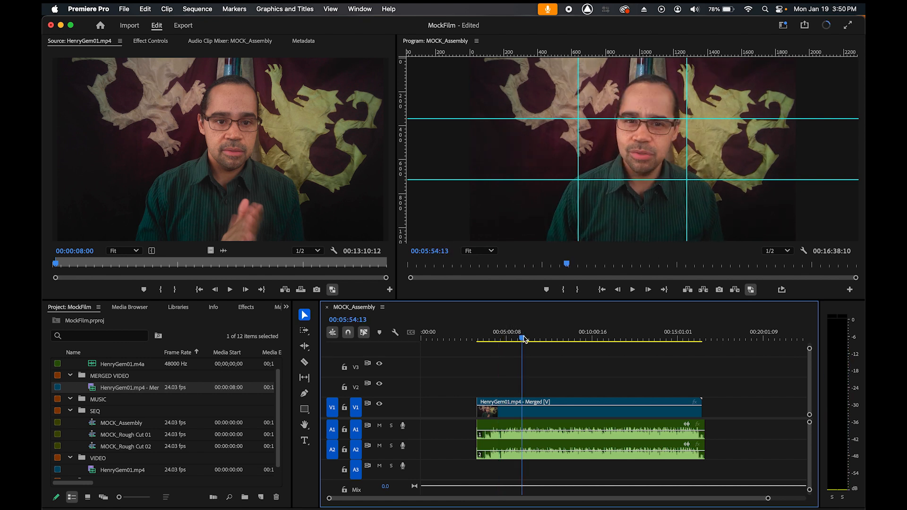
left_click(539, 337)
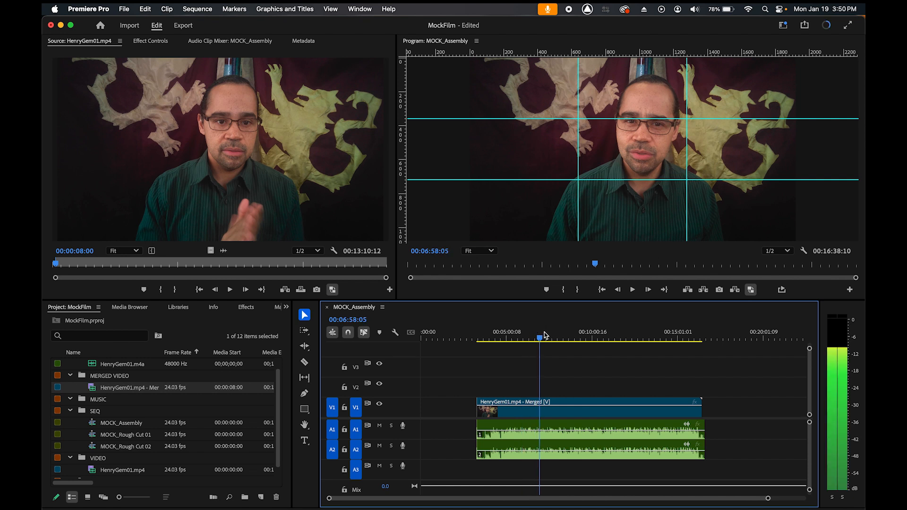
left_click(529, 338)
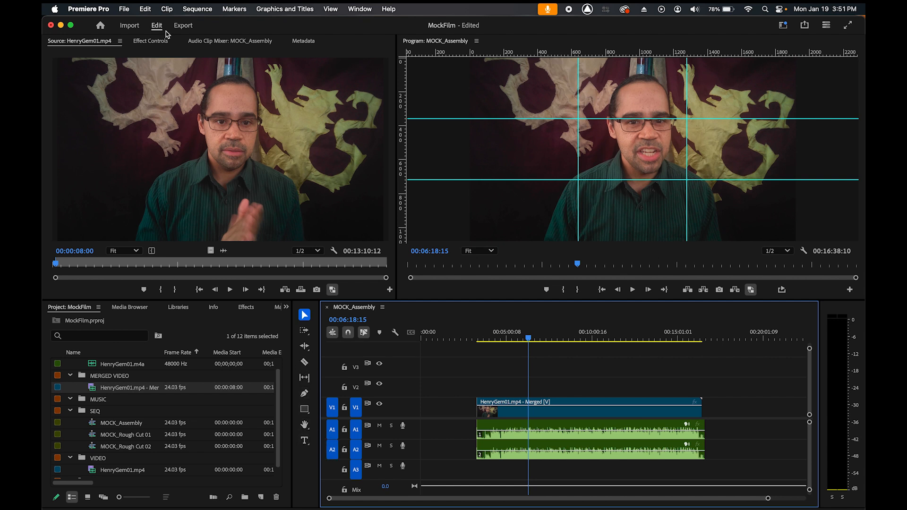
left_click(126, 8)
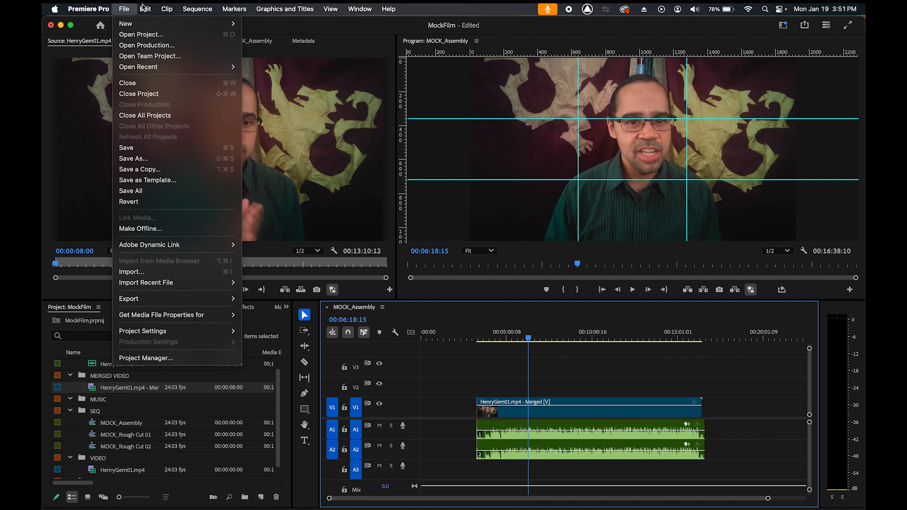
mouse_move(154, 7)
mouse_move(125, 8)
left_click(312, 460)
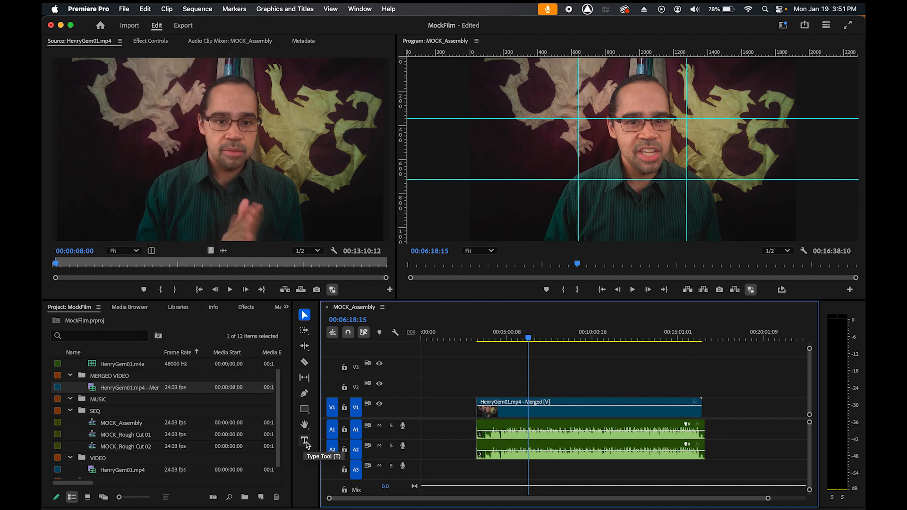
- Use the Type tool to add the text HGFD in a wide text box across the lower half of the frame
left_click(305, 442)
left_click_drag(538, 150, 795, 213)
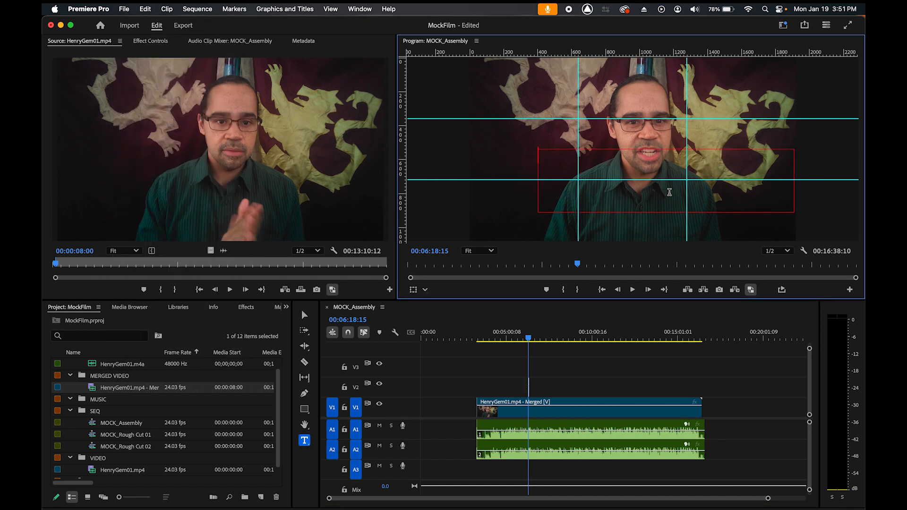
type("HGFD")
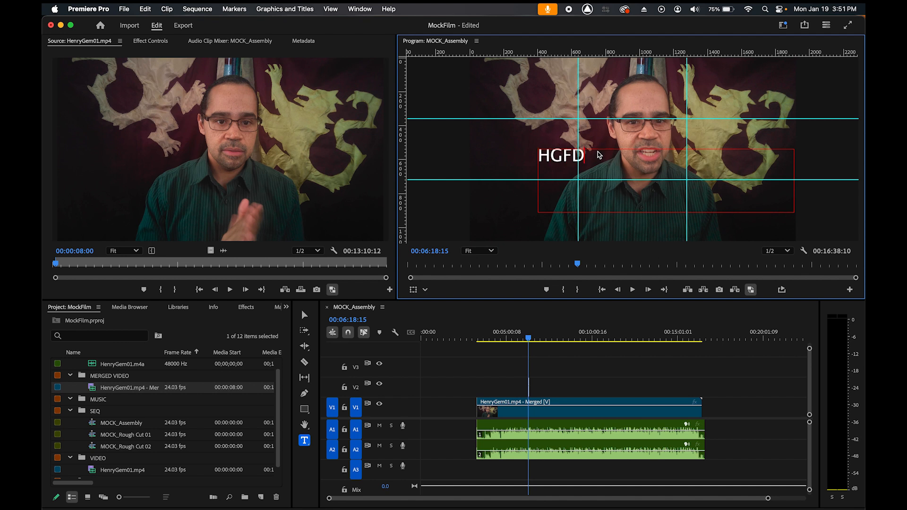
- Set the font size of the HGFD text to 169, keeping the Lucida Grande font
double_click(544, 156)
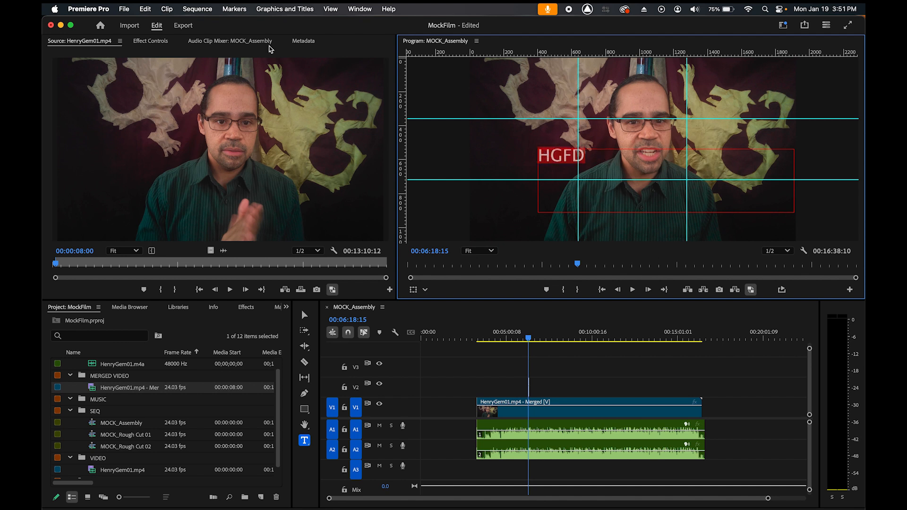
left_click(157, 42)
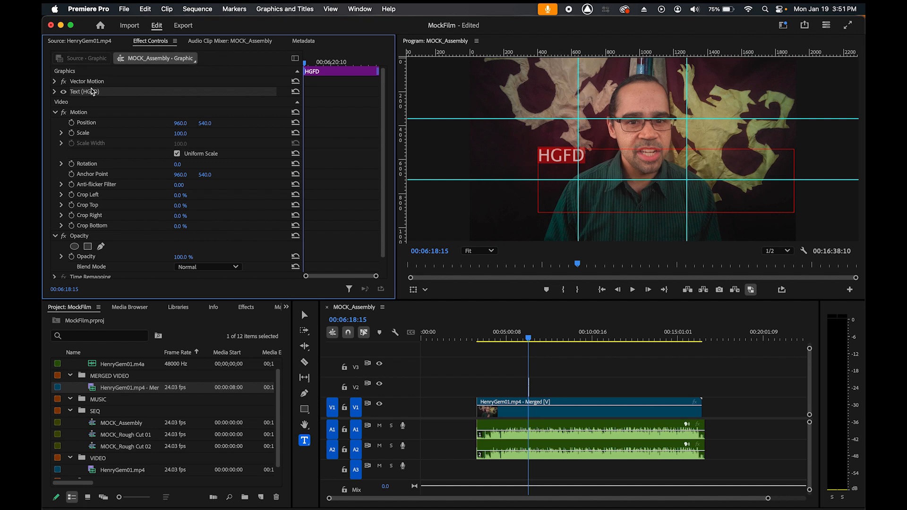
left_click(55, 92)
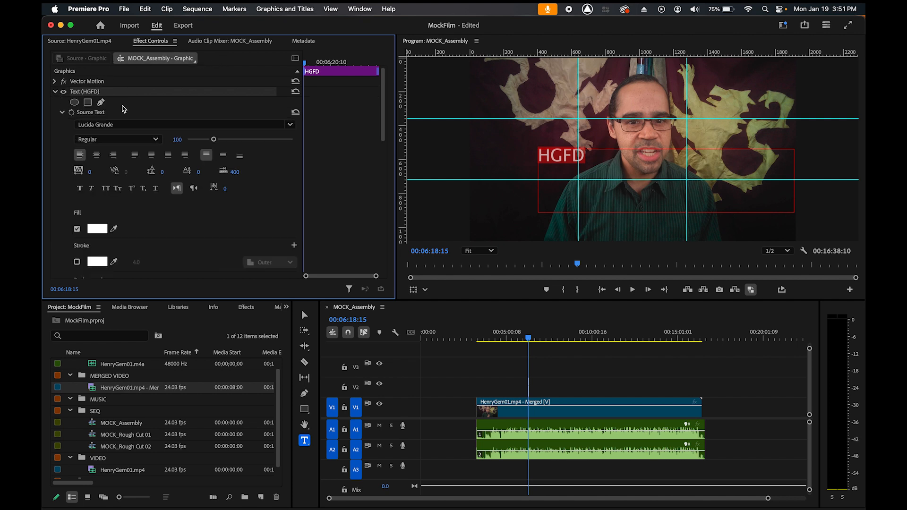
left_click(125, 124)
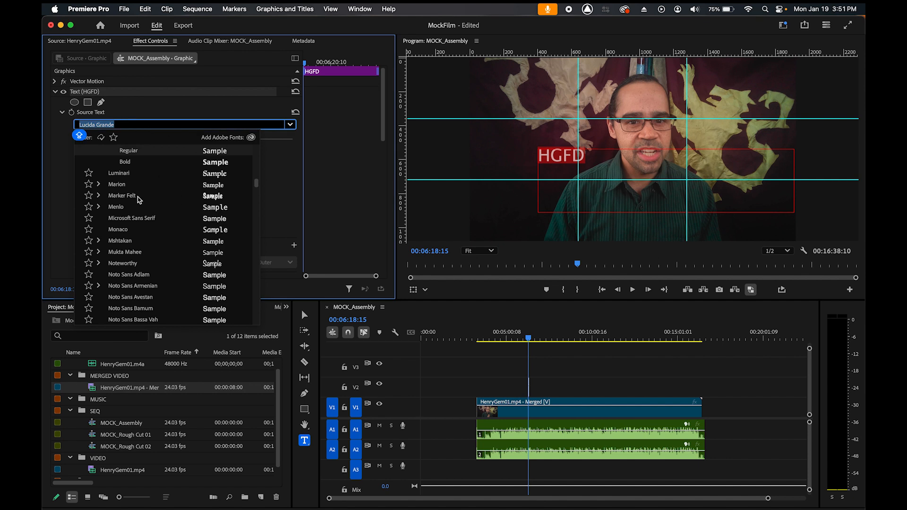
left_click(221, 112)
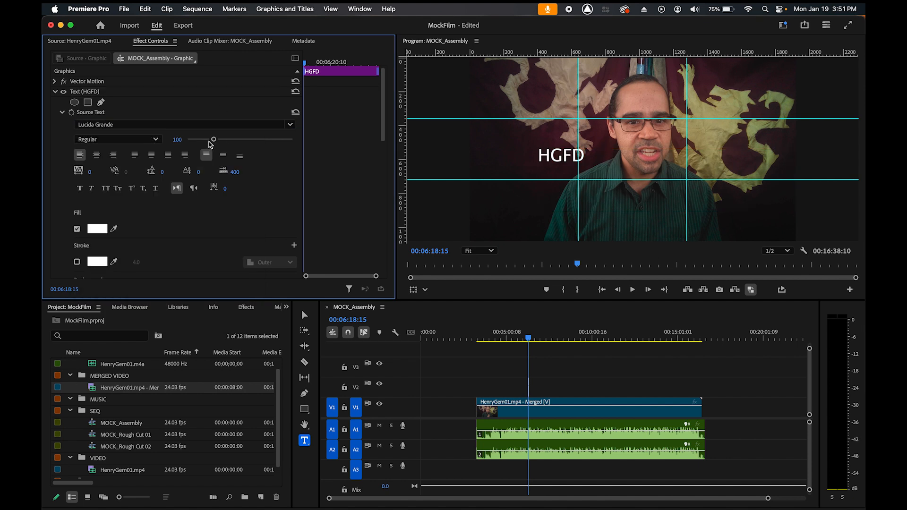
left_click_drag(213, 139, 233, 139)
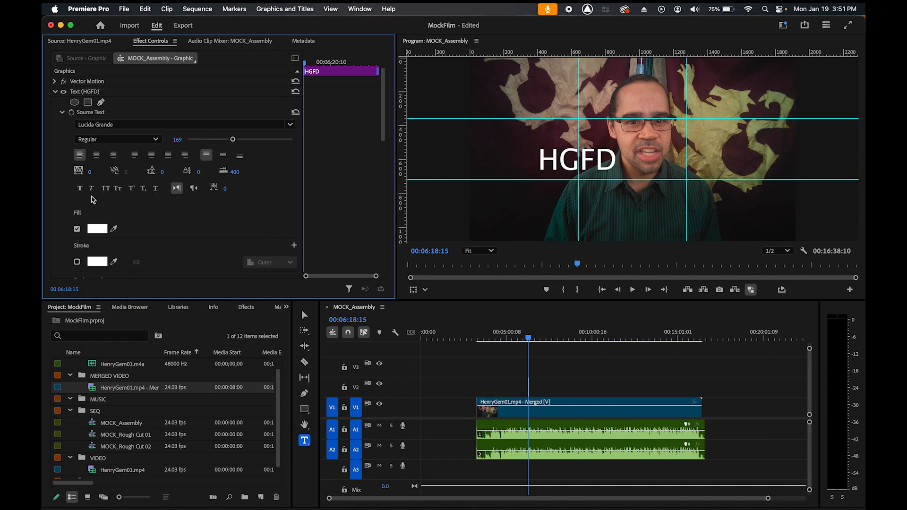
- Set the HGFD text's fill to purple by sampling the colour of its graphic clip bar with the eyedropper
left_click(116, 230)
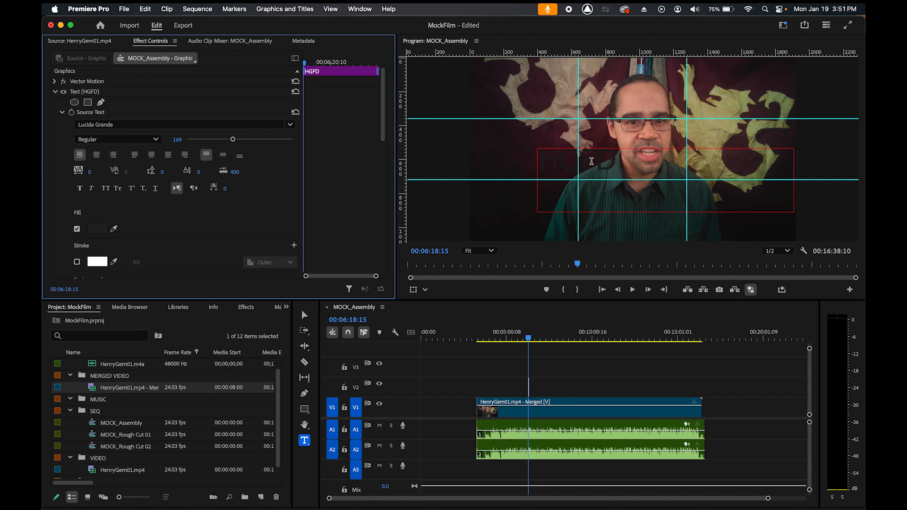
left_click_drag(616, 160, 518, 155)
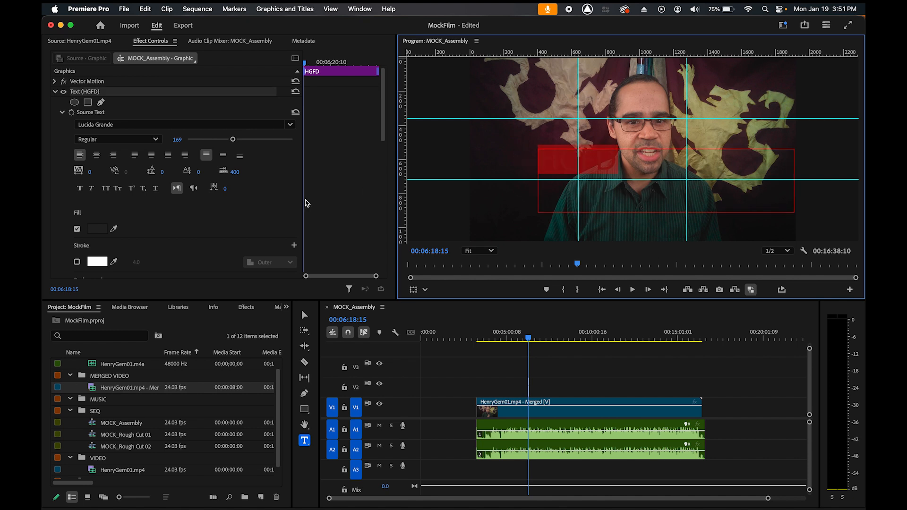
left_click(124, 230)
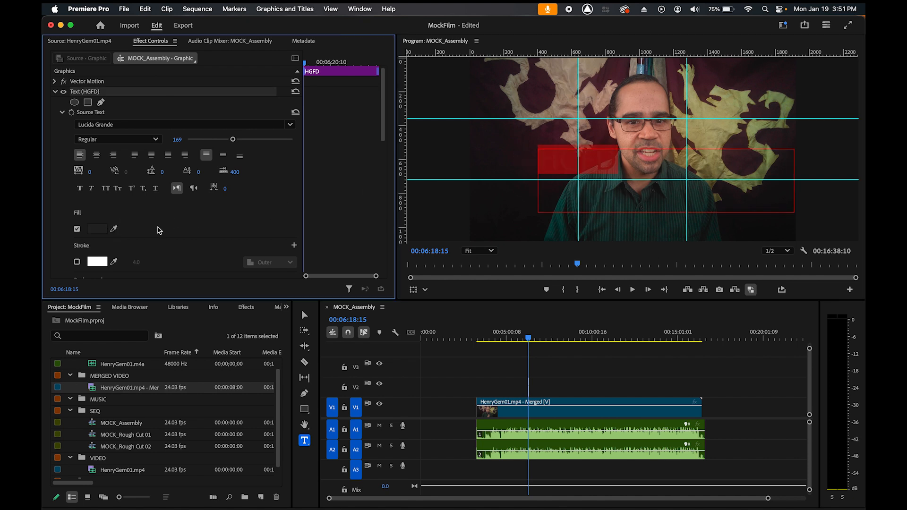
left_click(114, 229)
left_click(360, 71)
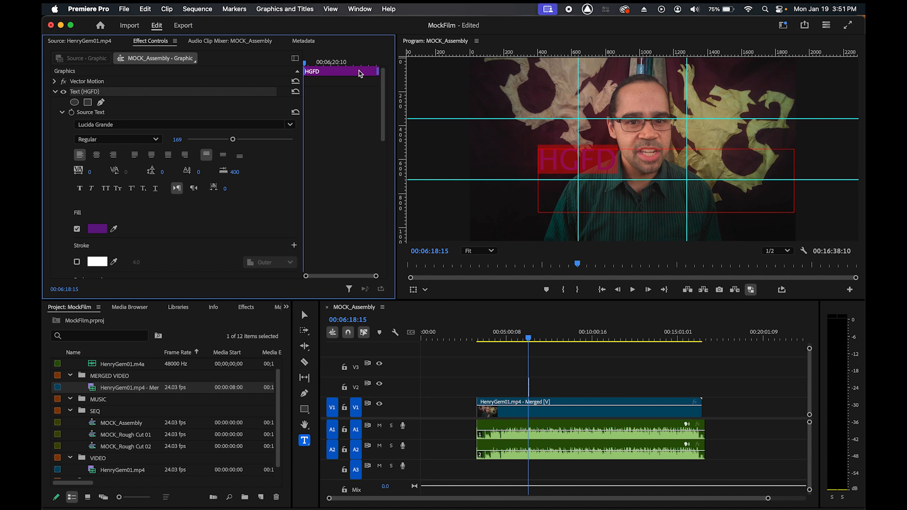
left_click(623, 164)
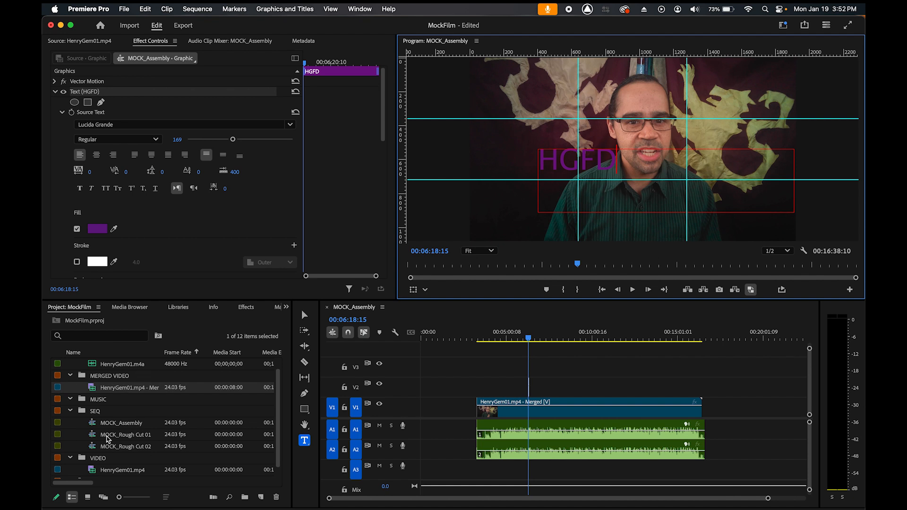
- Switch to Finder to view the film project's folders
left_click(202, 496)
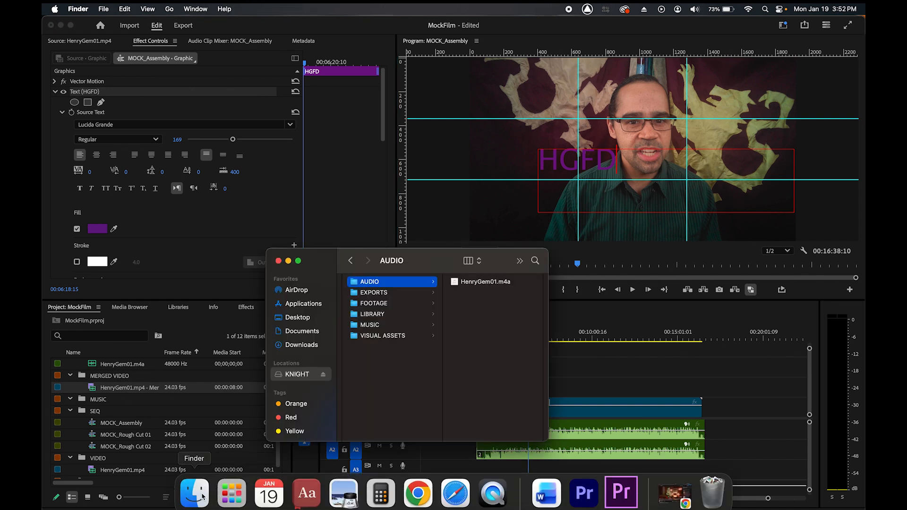